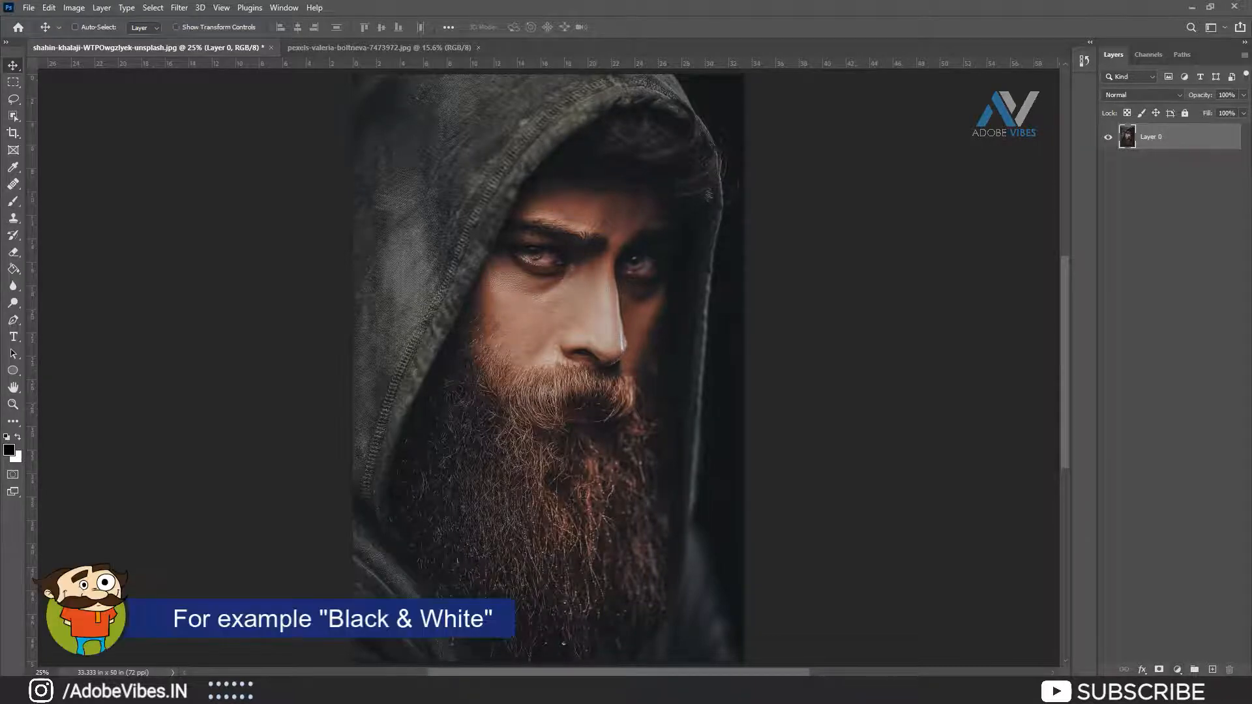
Add a Black & White adjustment layer with the Default preset above the hooded man photo.
click(1177, 670)
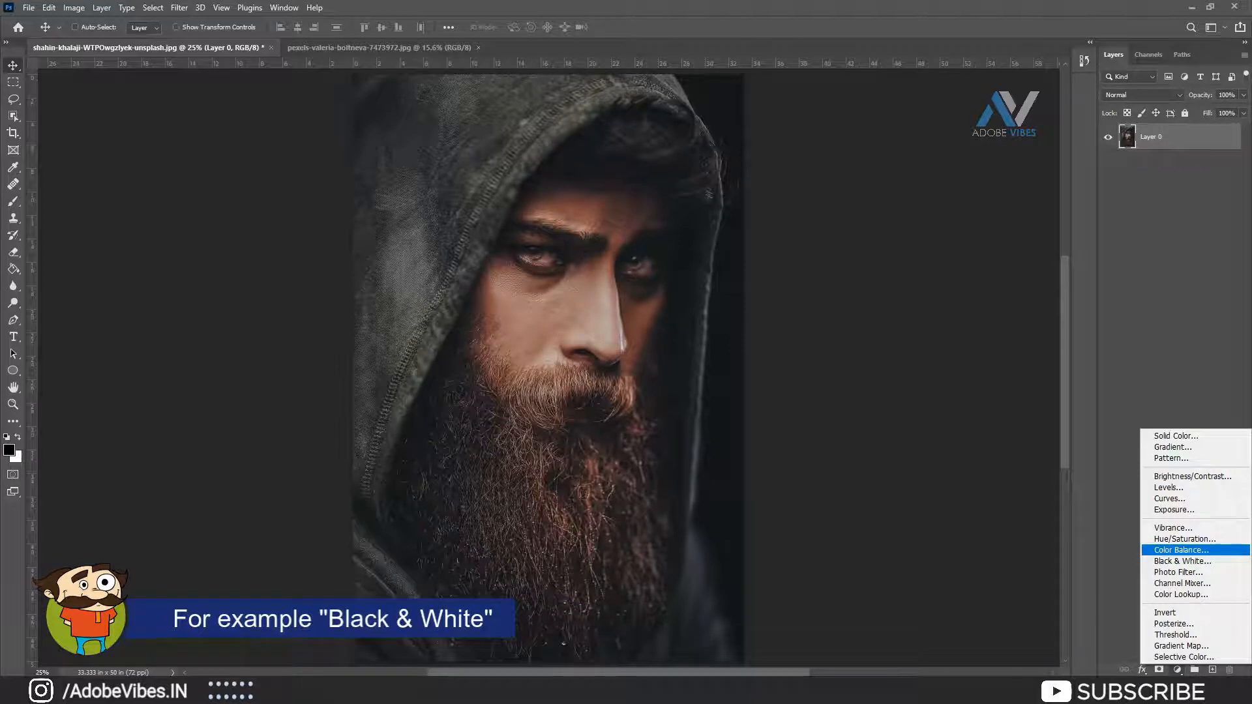
click(1182, 561)
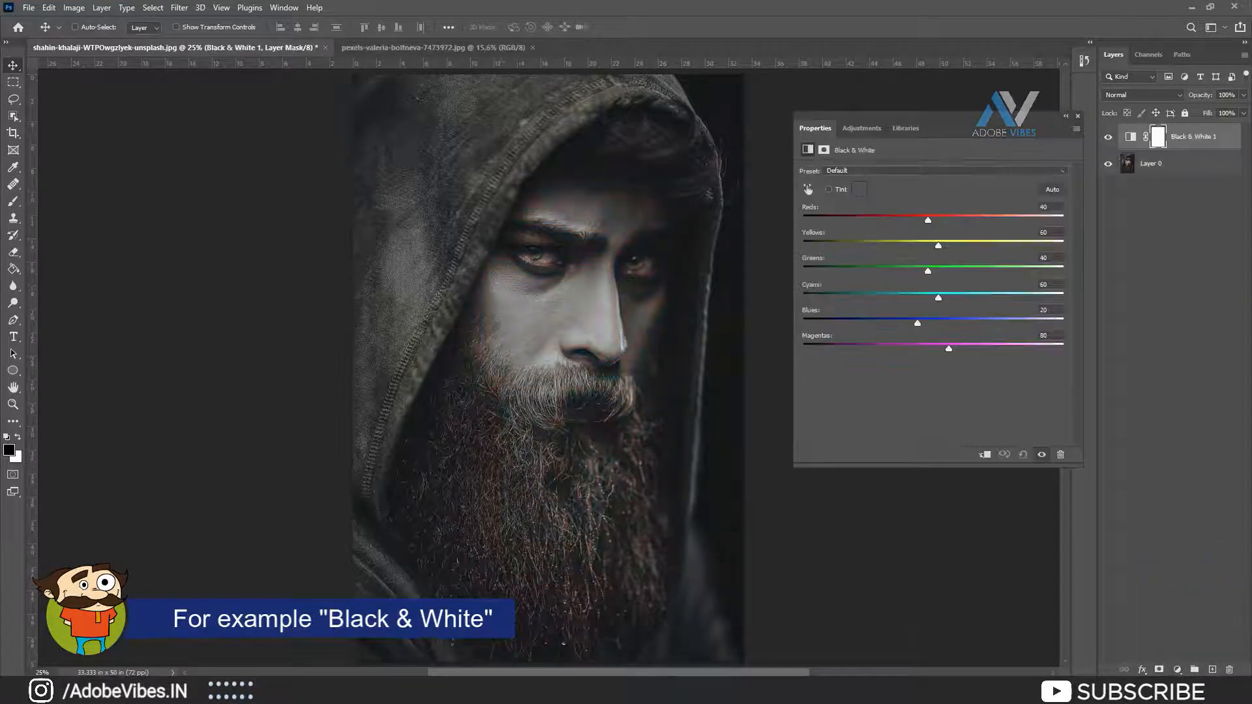
click(1078, 116)
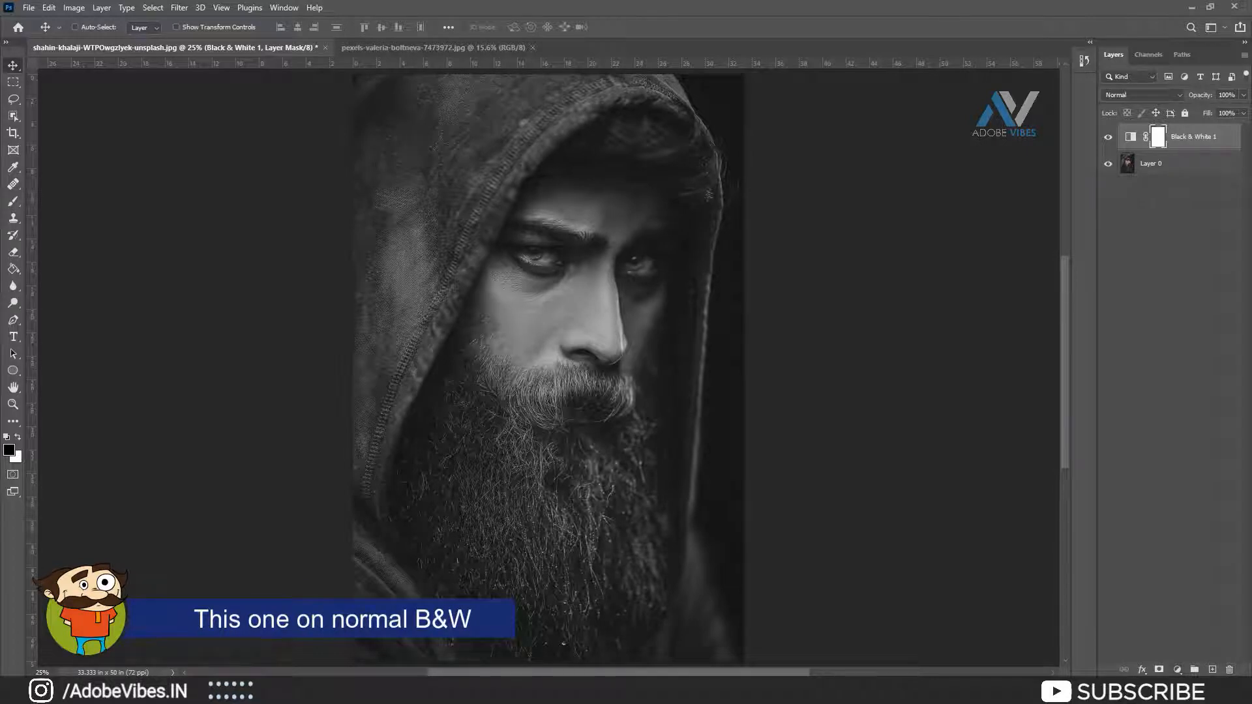
Add a black-to-white Gradient Map adjustment layer above the Black & White layer.
click(1177, 669)
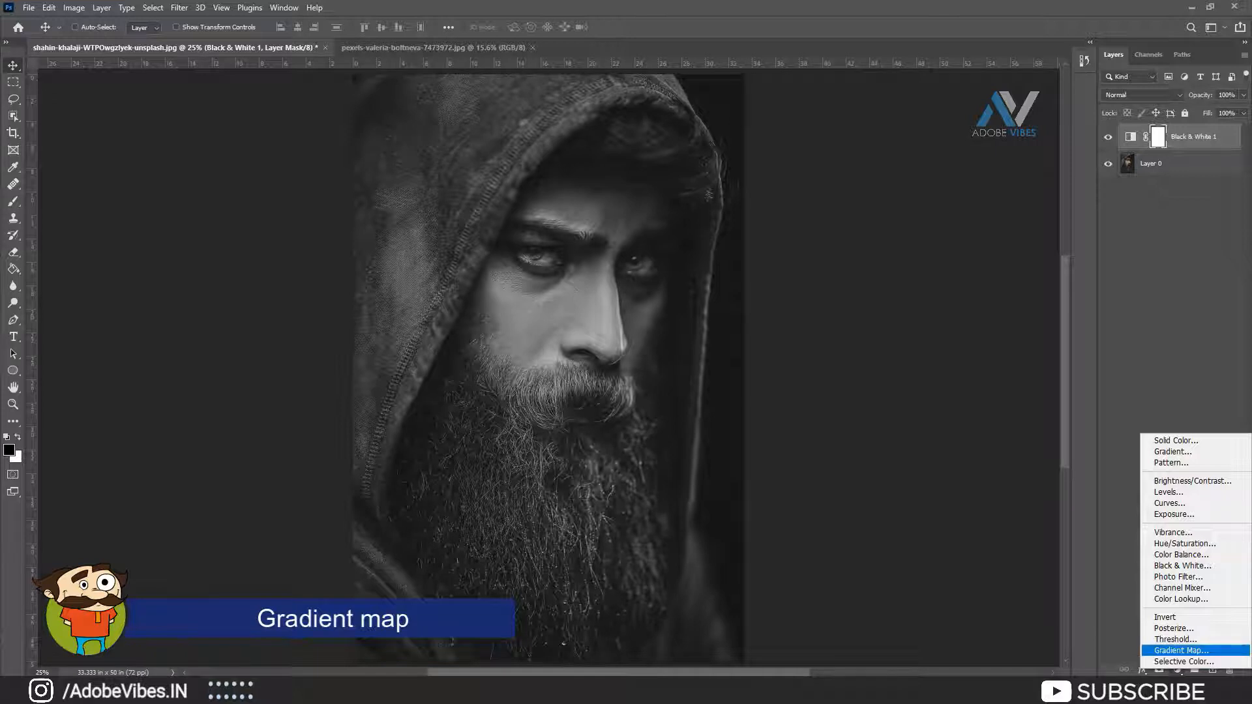
click(1181, 650)
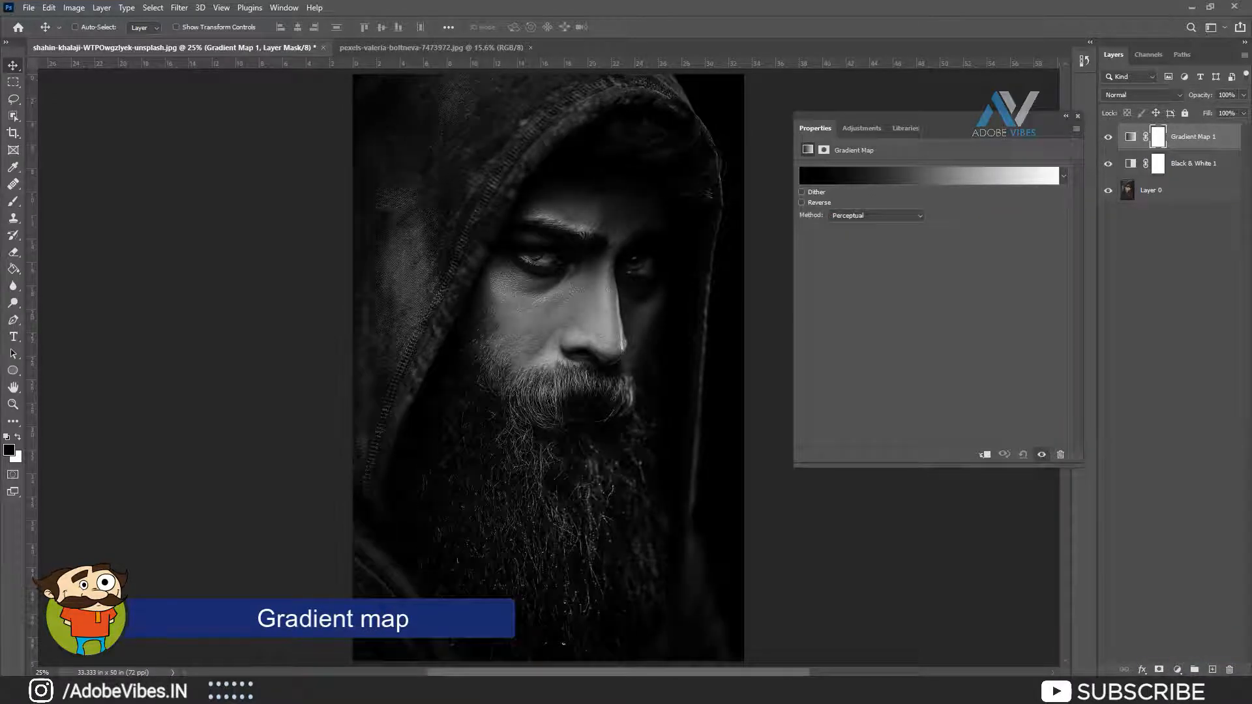
click(1078, 116)
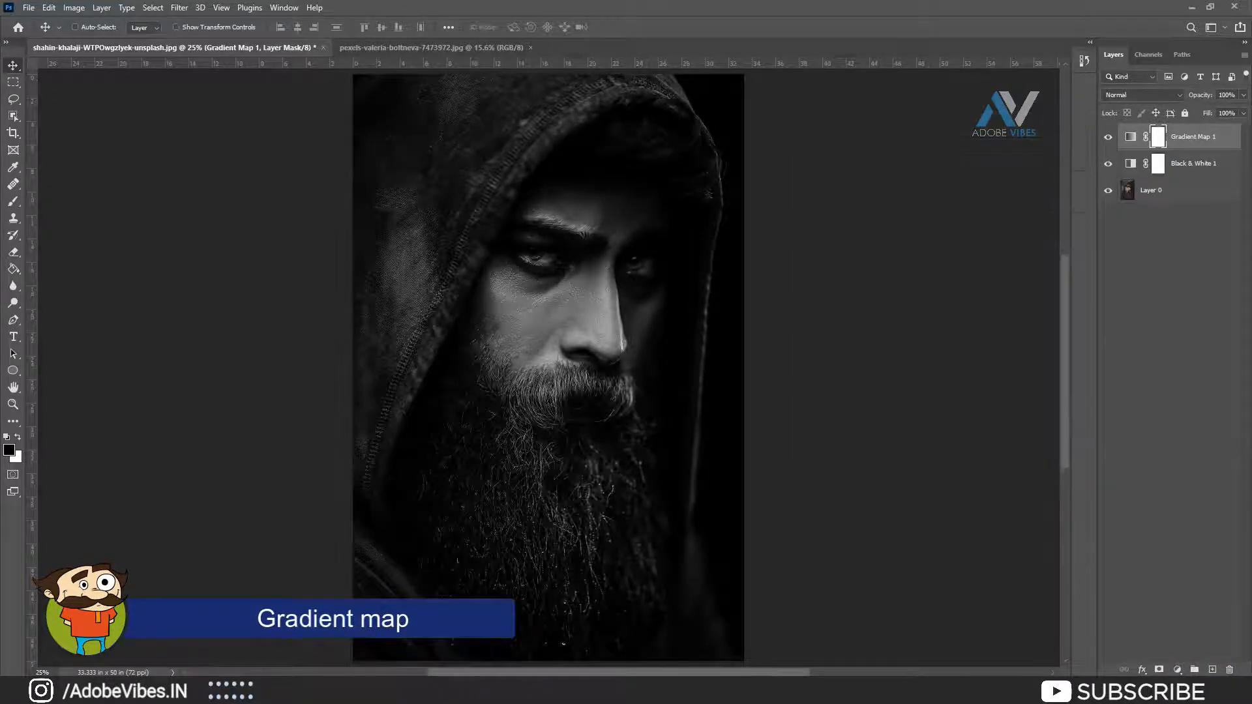
Compare the two conversions by toggling their visibility, leaving the Black & White layer hidden and the Gradient Map visible on the enlarged face.
click(1108, 164)
click(1108, 137)
click(1108, 164)
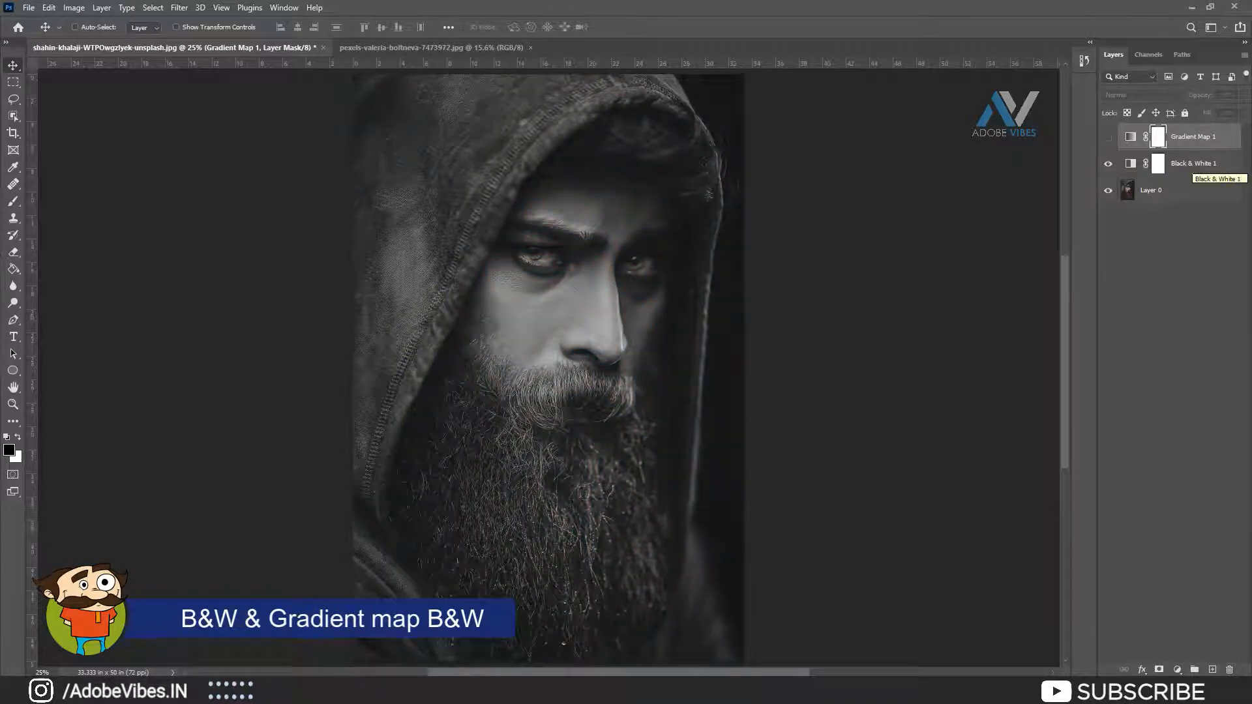
click(1192, 164)
click(1108, 164)
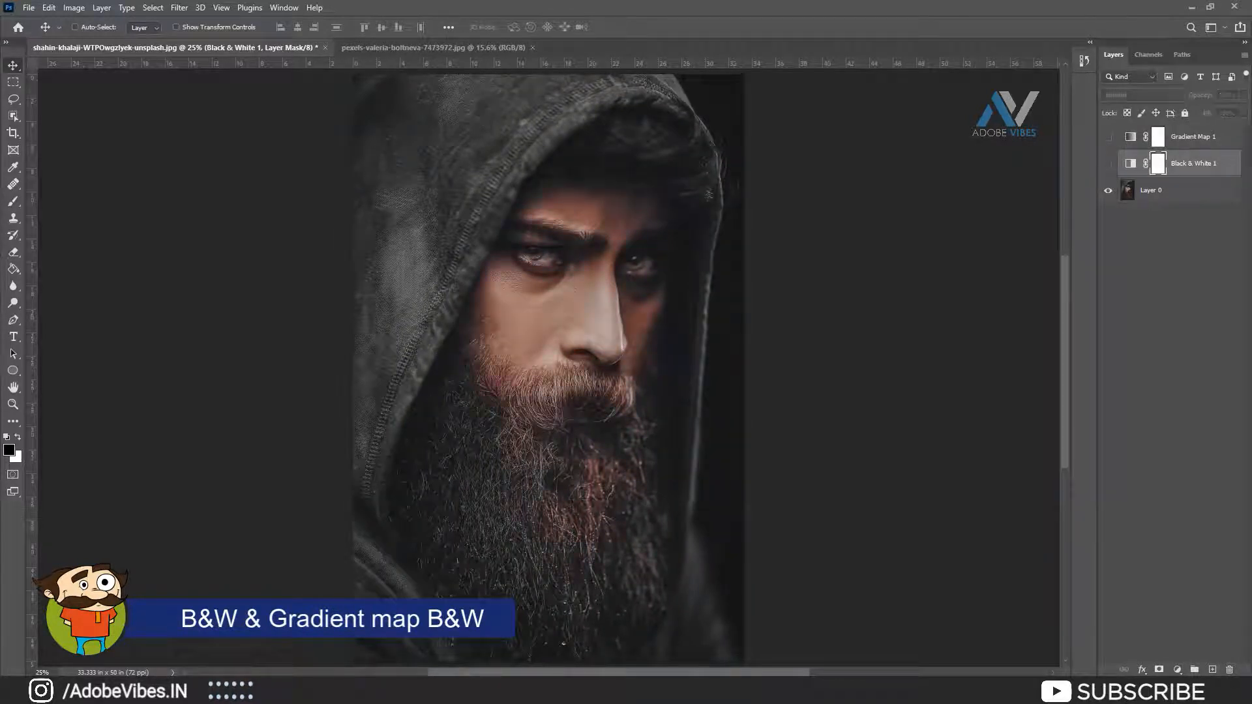
click(1108, 136)
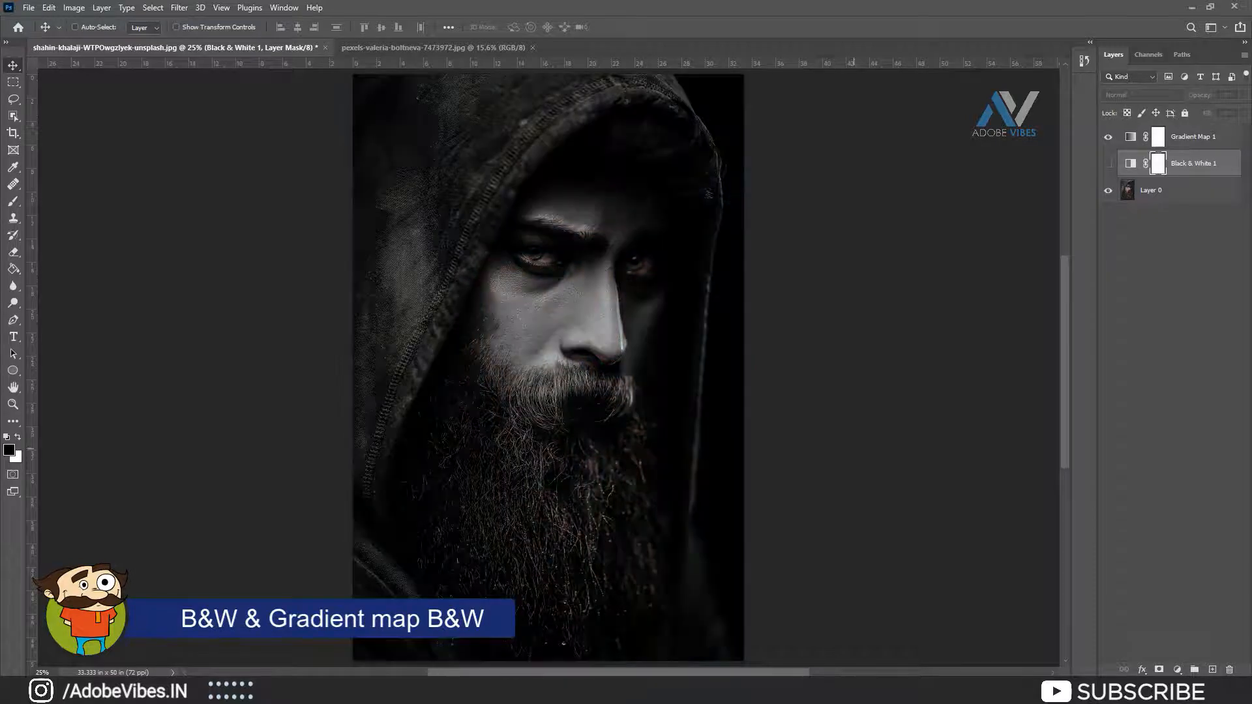
click(75, 27)
key(ctrl+plus)
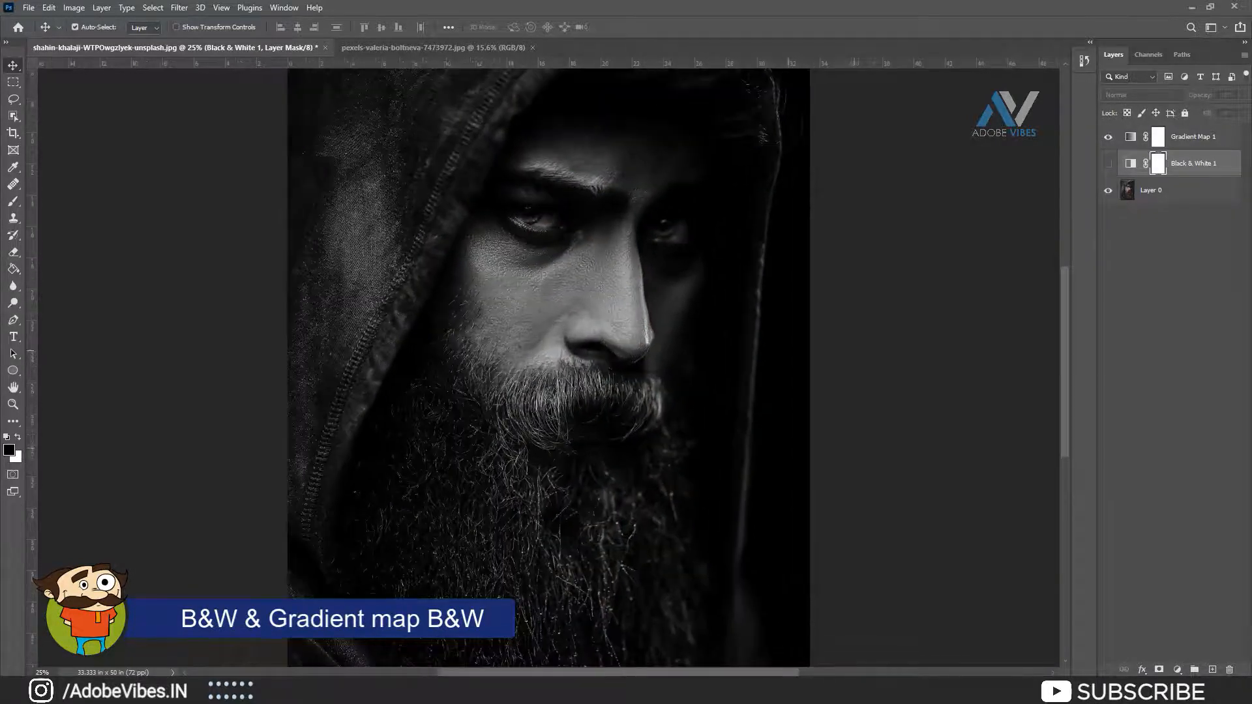
scroll(861, 446, up, 2)
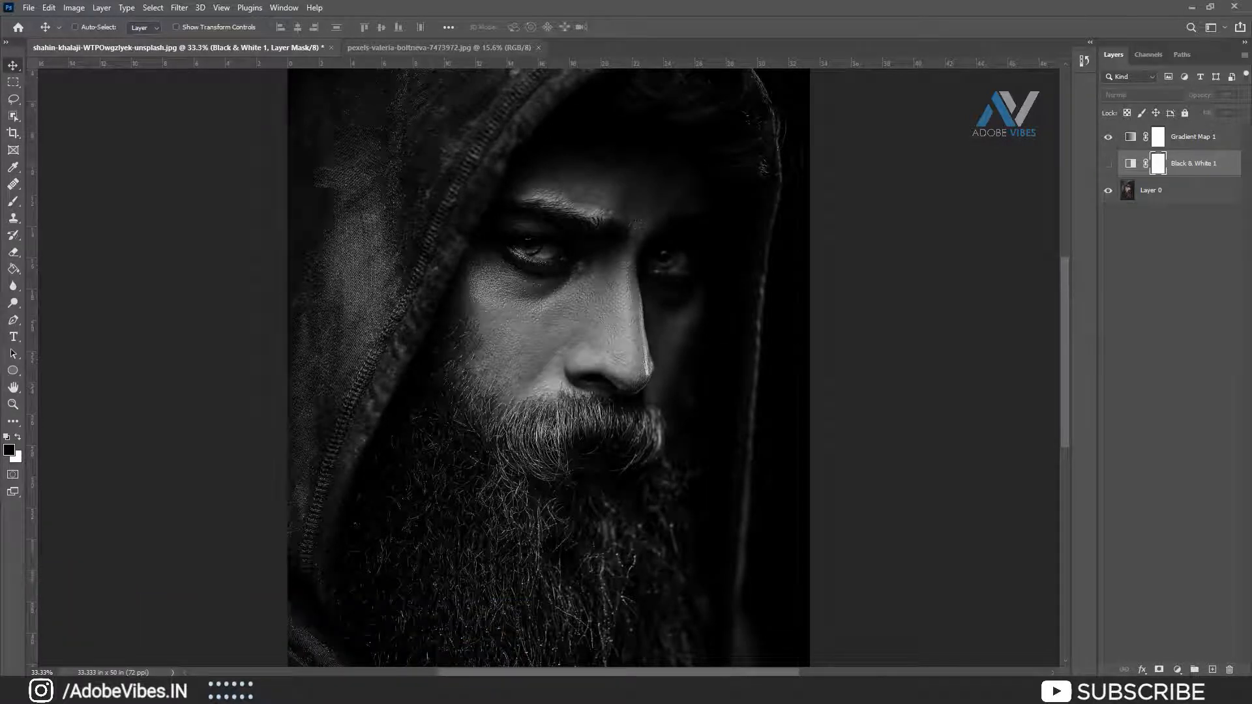
Switch to the portrait of the dark-haired woman and add a Hue/Saturation adjustment layer with Saturation at -100.
click(439, 48)
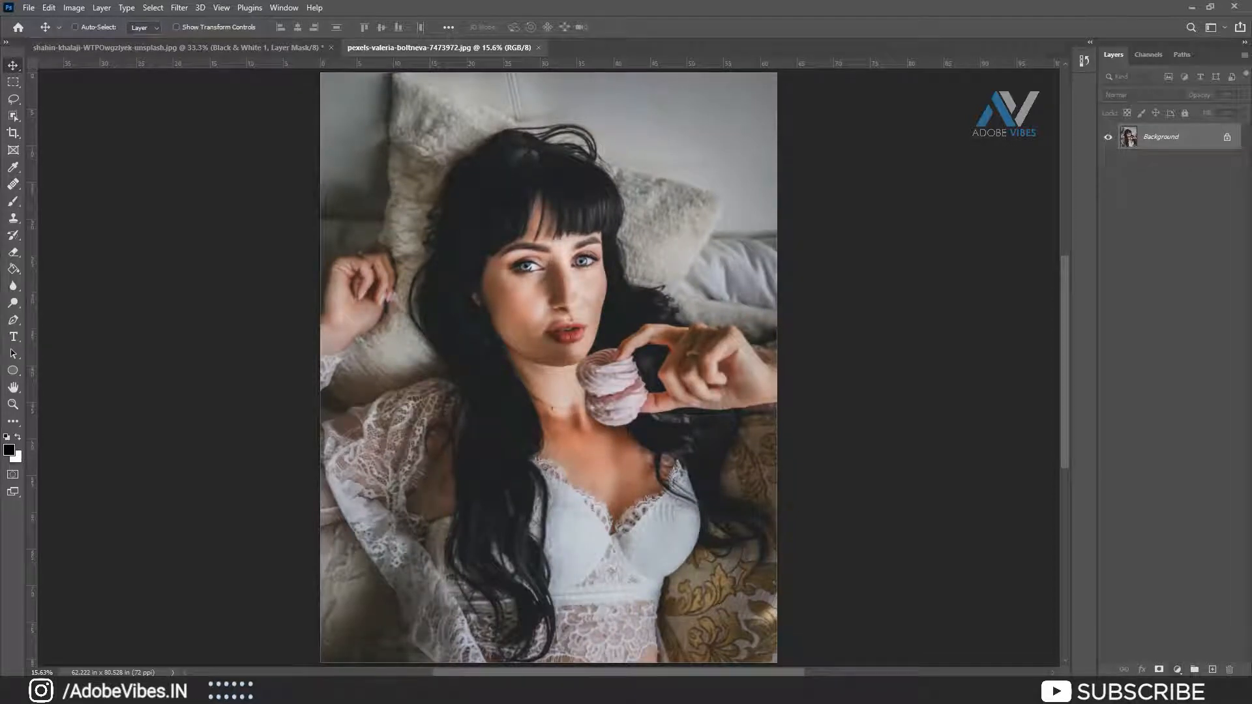
click(1177, 670)
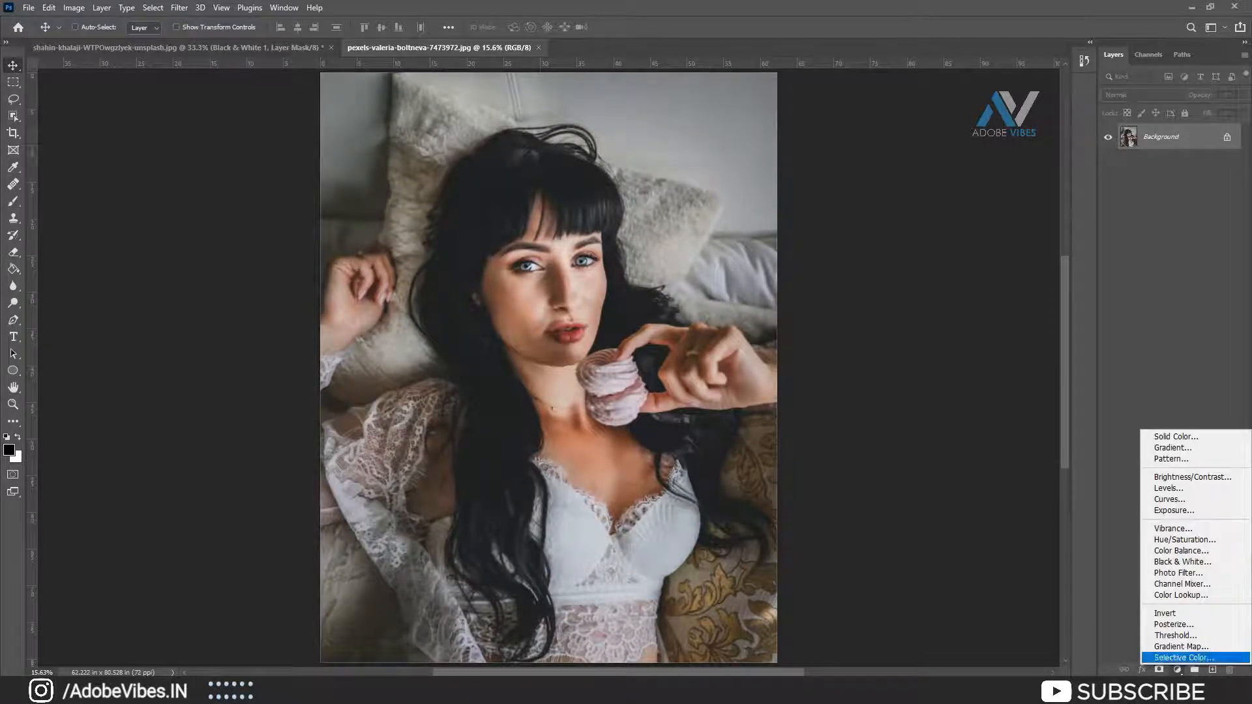
click(1184, 540)
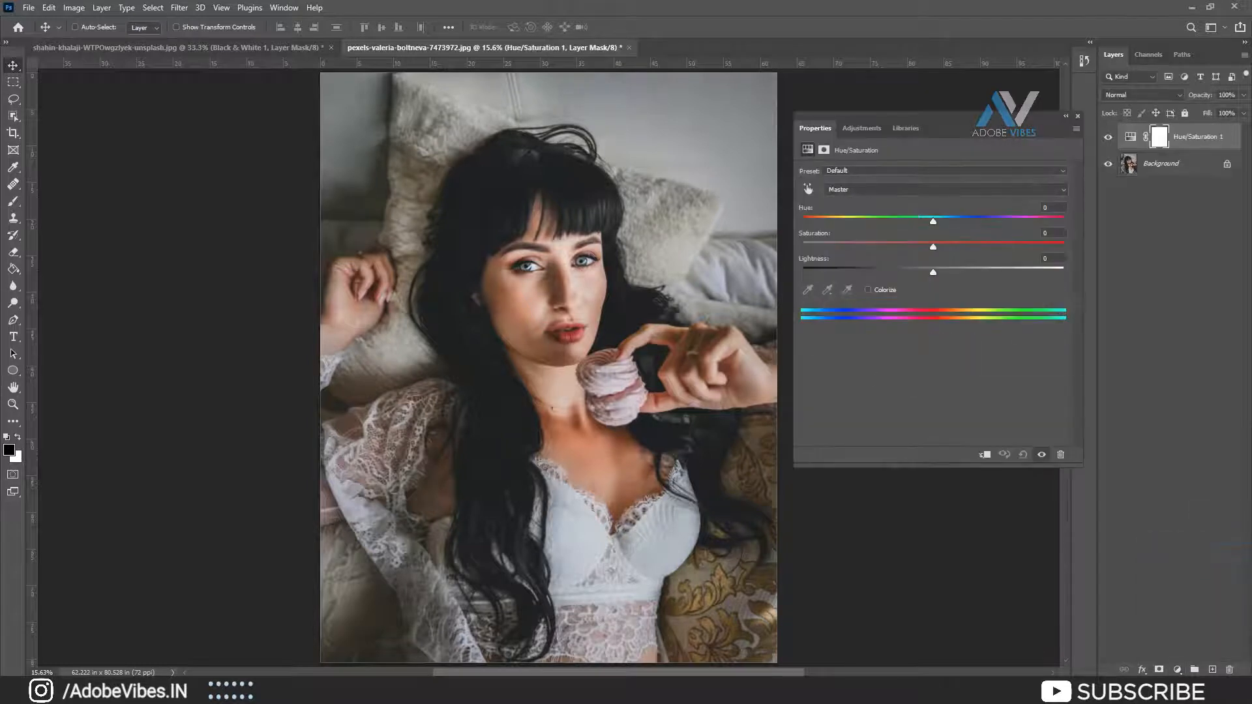
drag(933, 247, 774, 247)
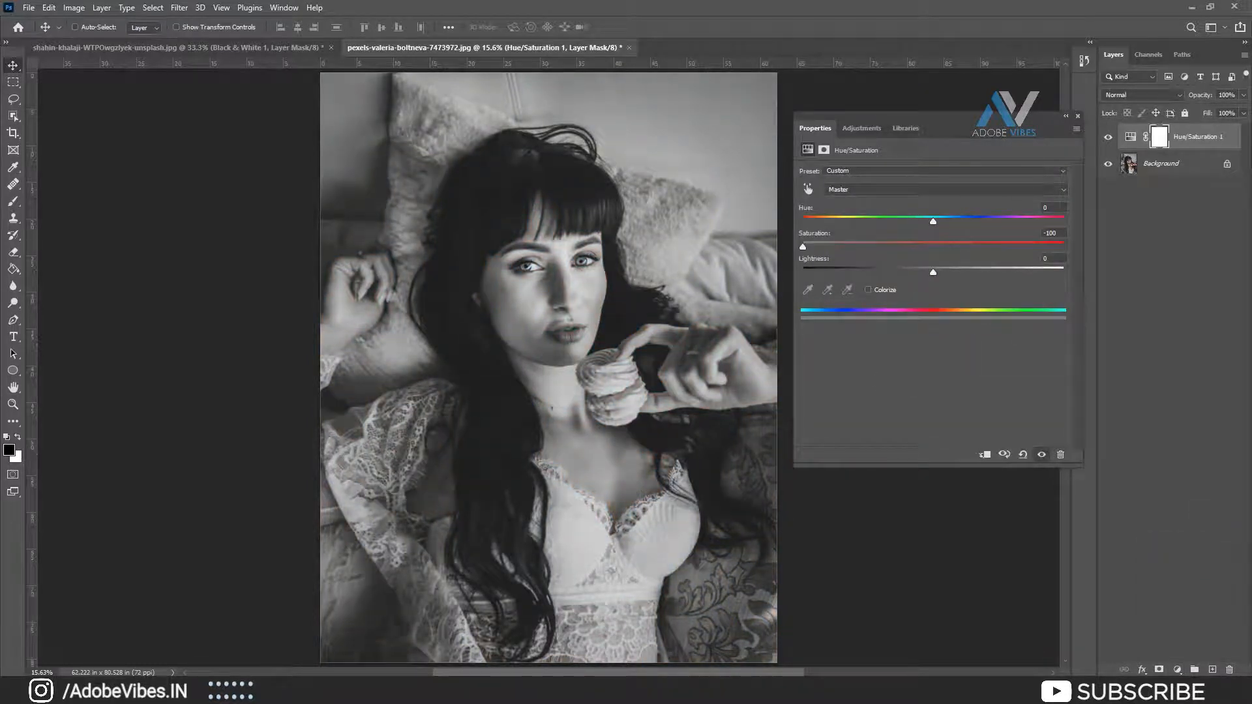
click(1078, 116)
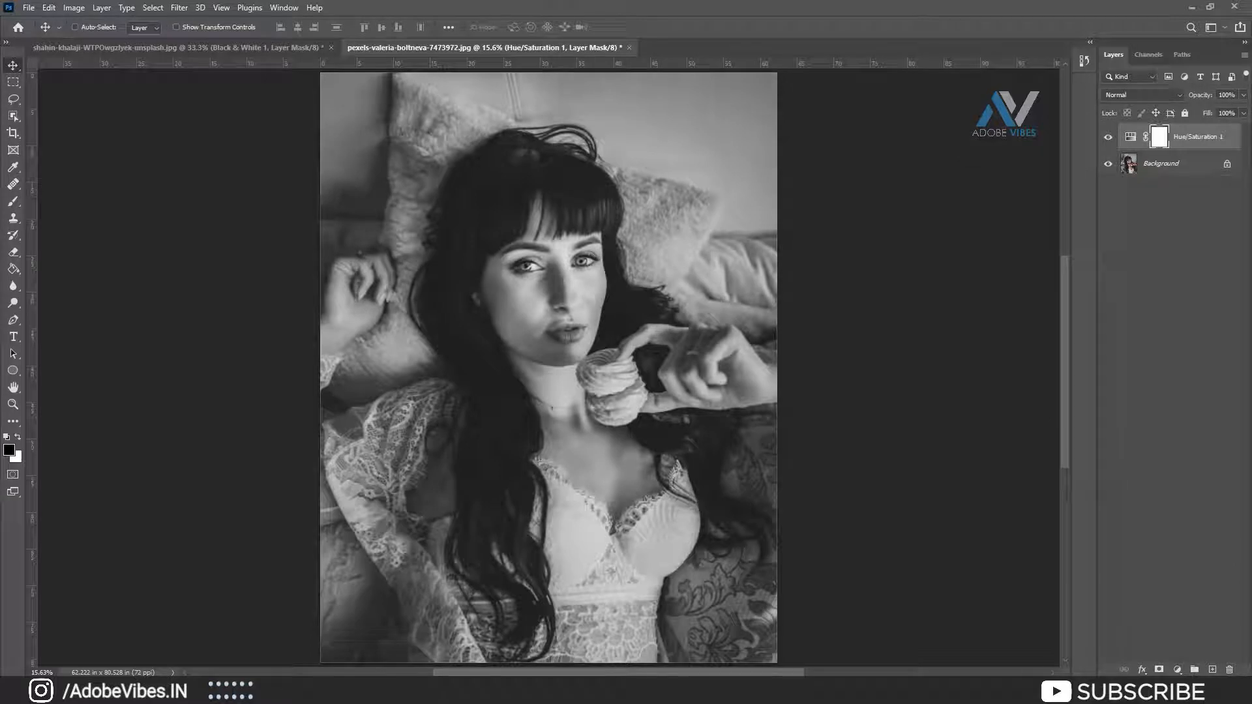
Hide the Hue/Saturation layer and add a Black & White adjustment layer with the Default preset directly above the Background.
click(1107, 137)
click(1175, 164)
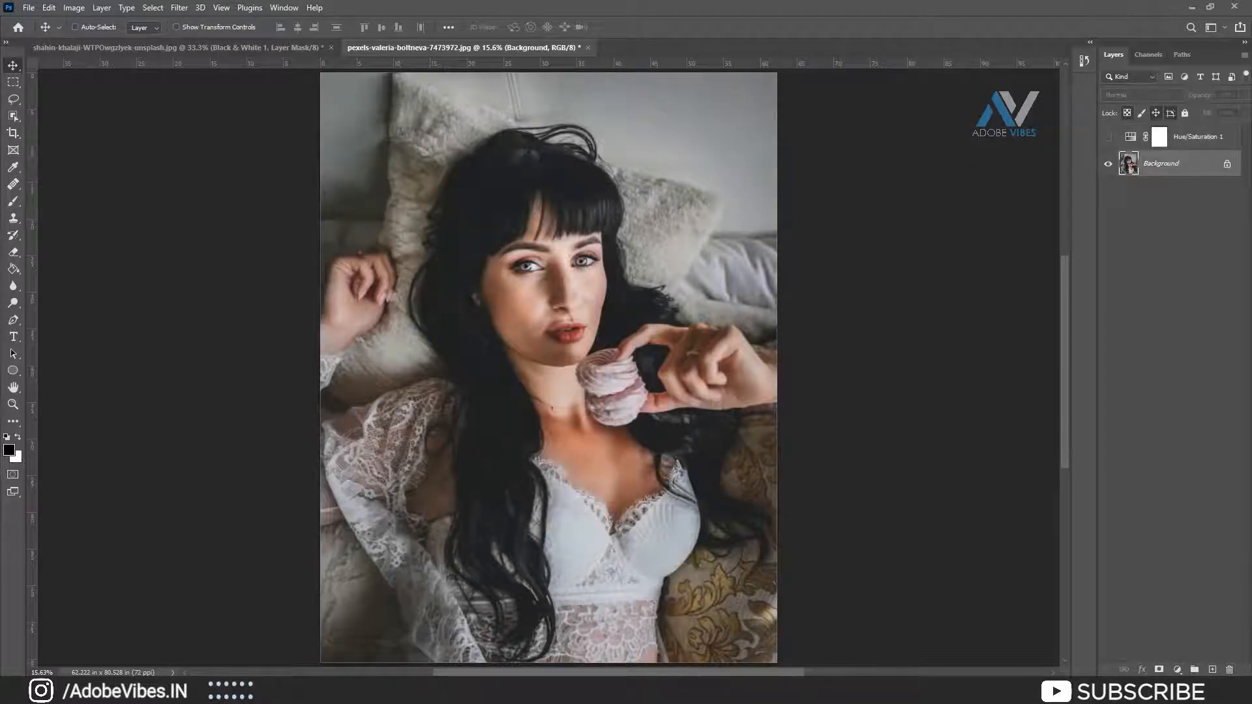
click(1177, 669)
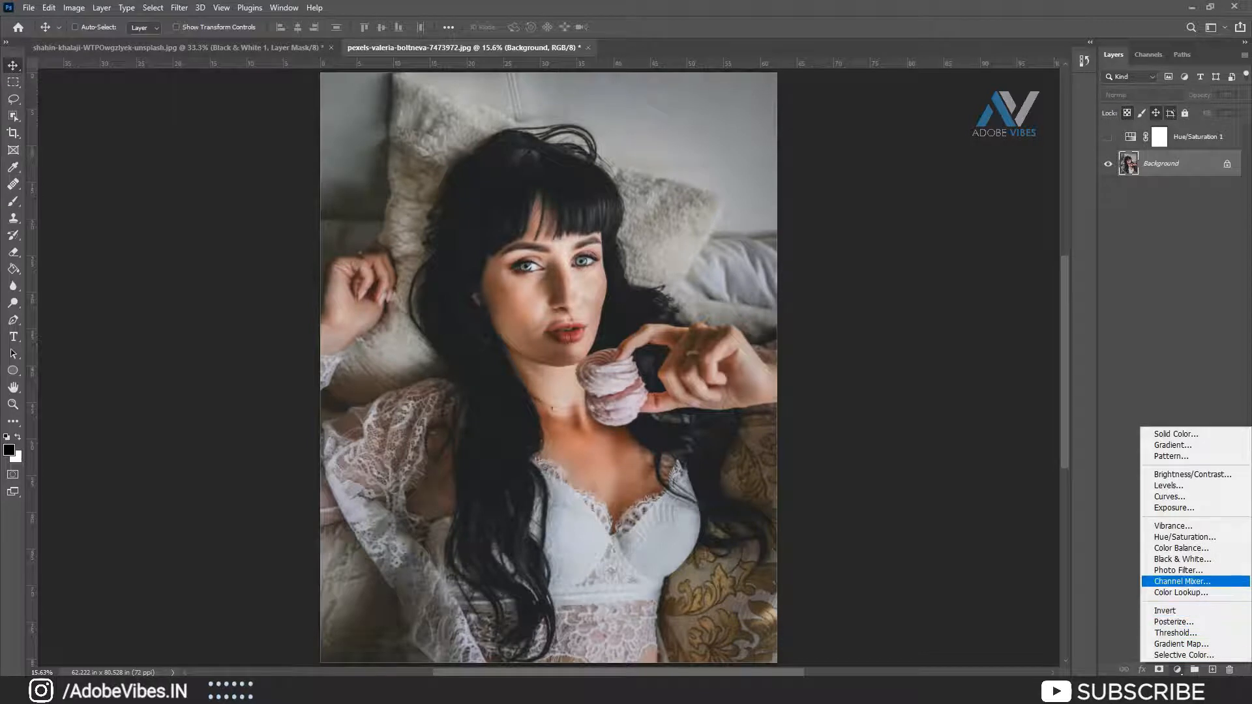
click(1182, 559)
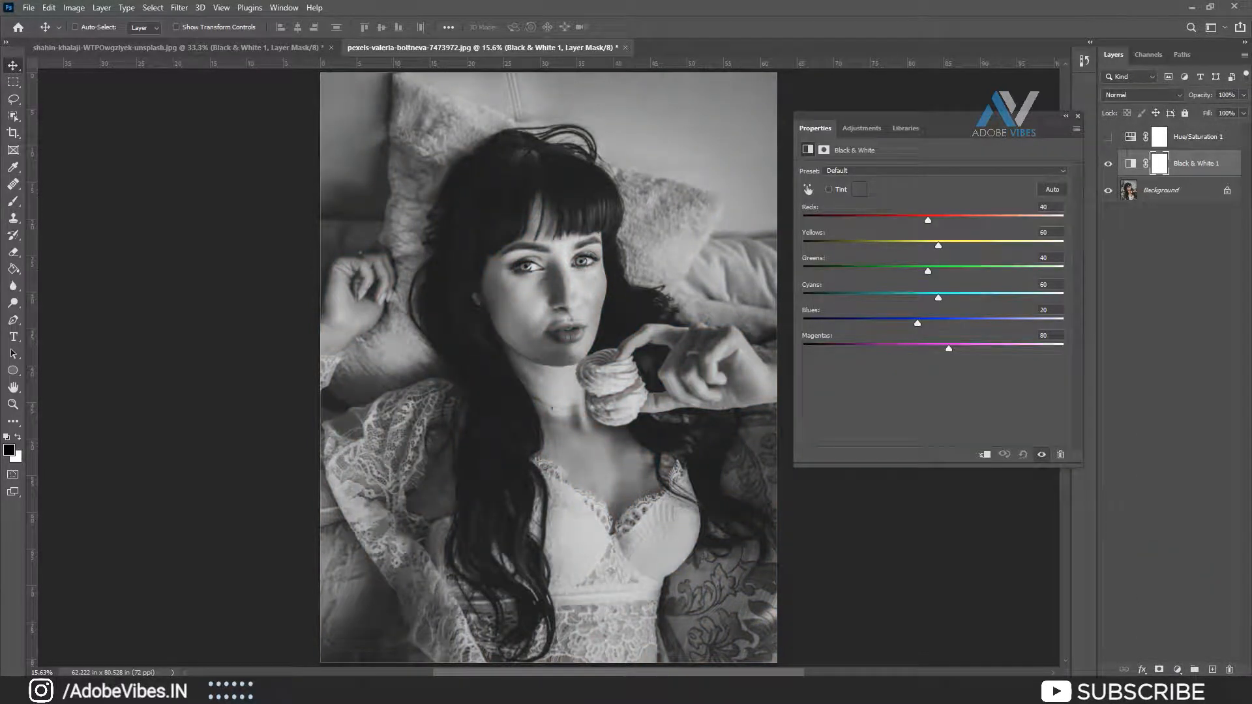
click(1078, 116)
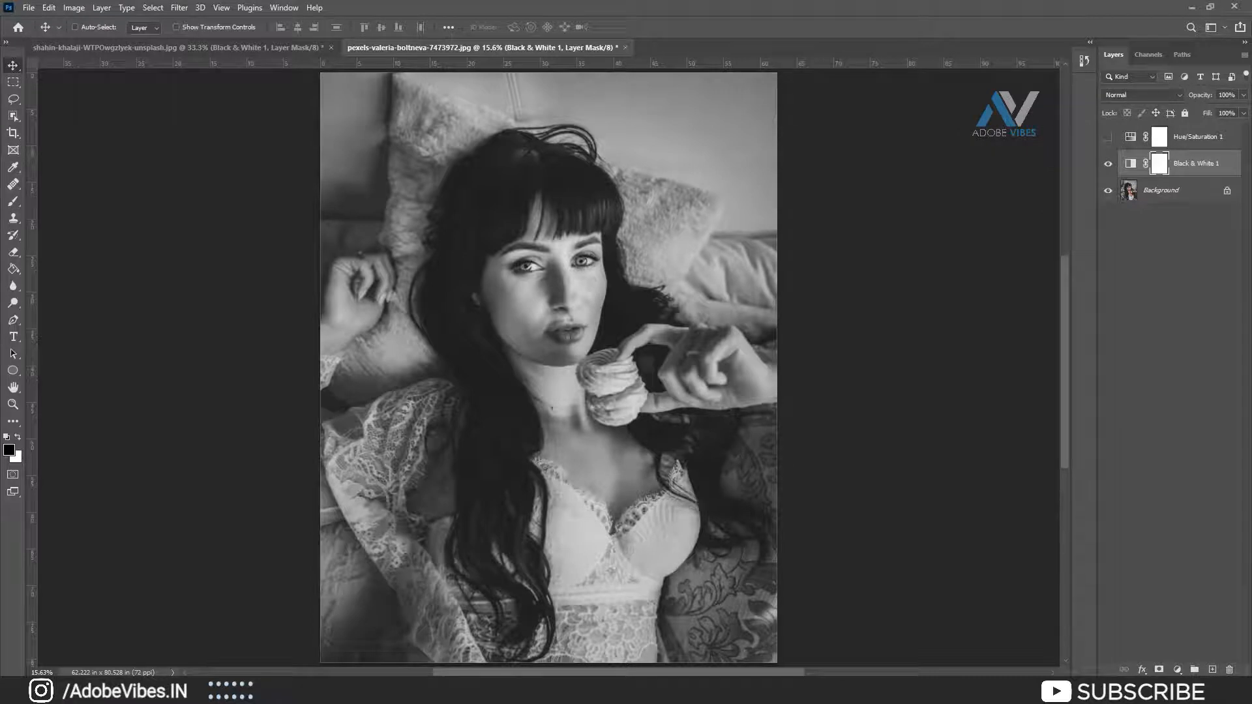
Compare the Hue/Saturation and Black & White conversions by toggling their visibility, leaving both adjustment layers hidden.
click(1108, 163)
click(1108, 137)
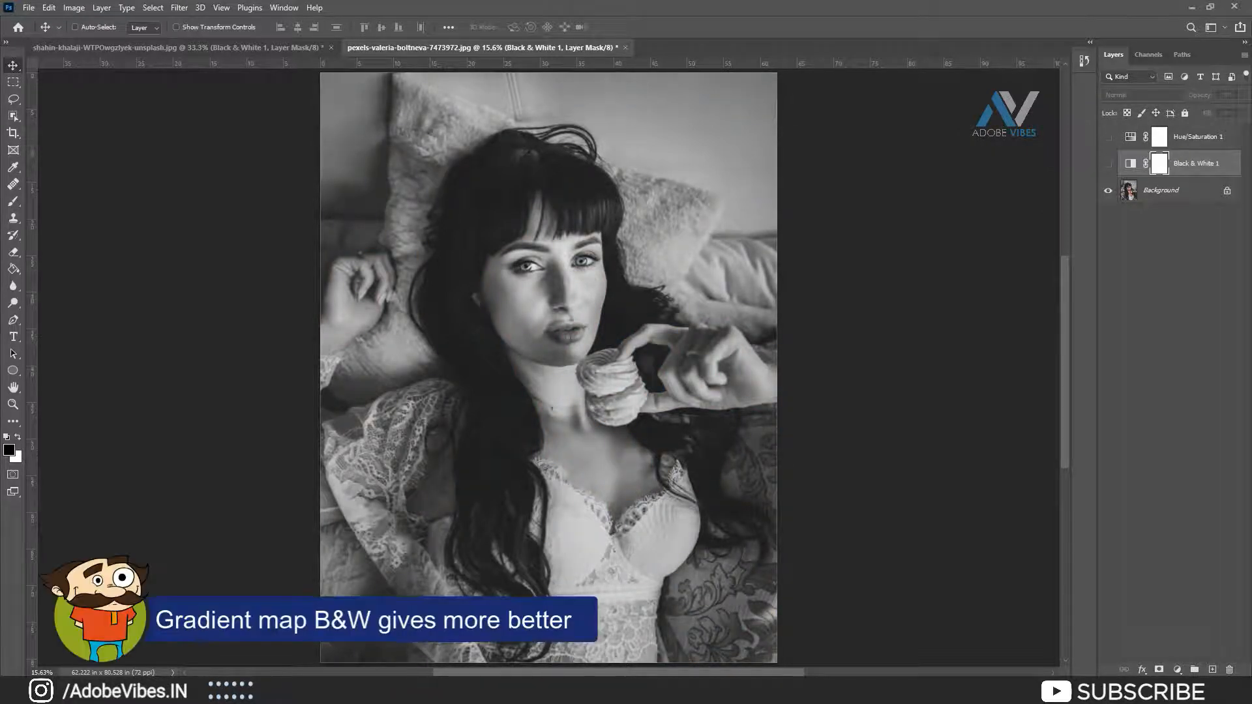
click(1108, 137)
click(1108, 164)
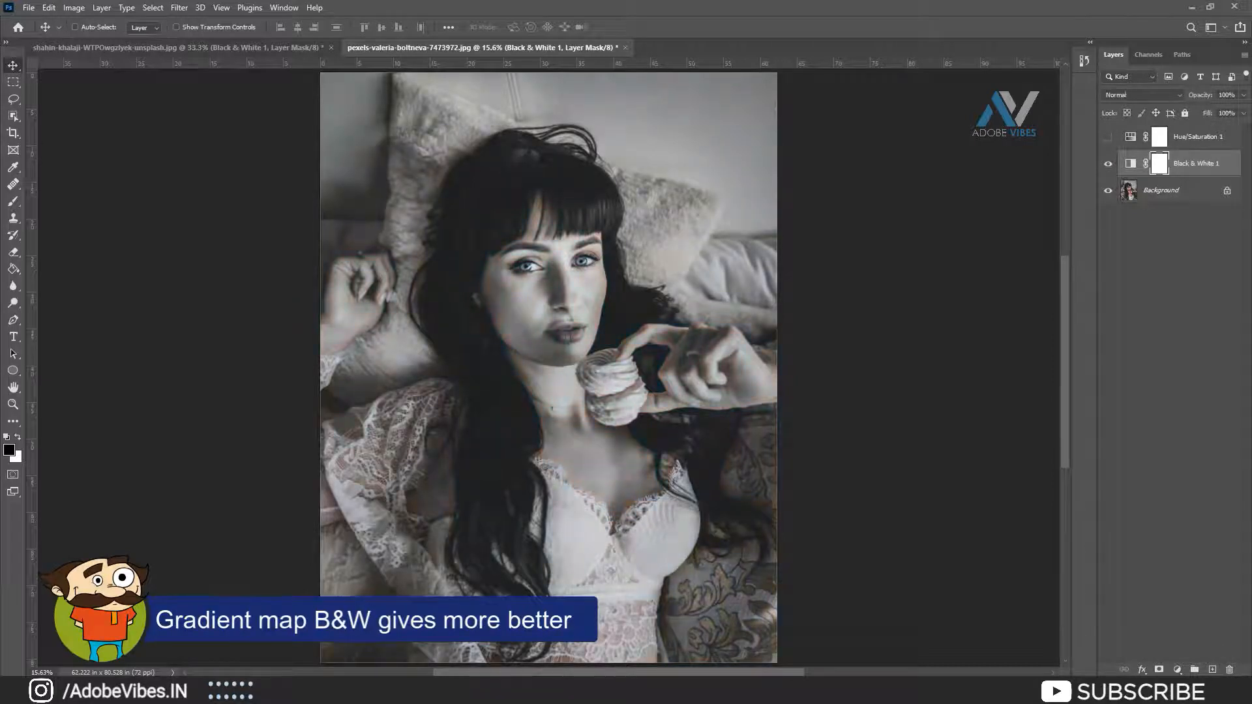
click(1108, 164)
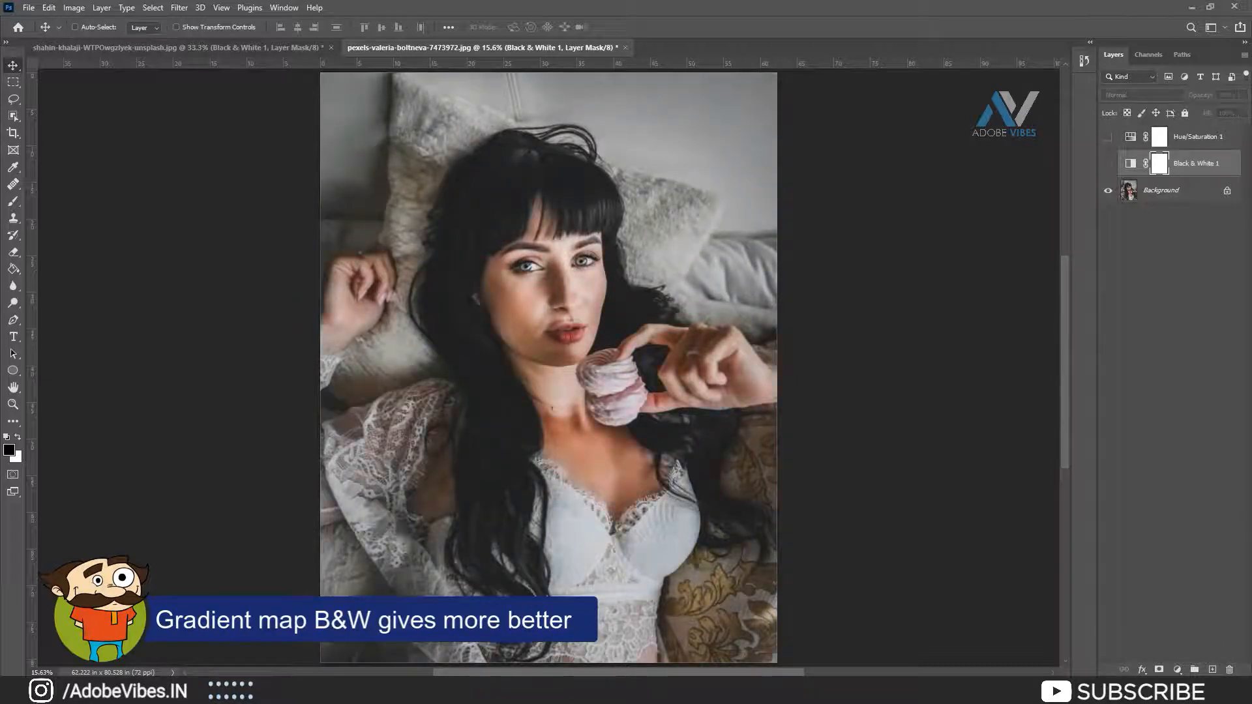
Add a black-to-white Gradient Map adjustment layer directly above the Background layer.
click(1174, 191)
click(1177, 670)
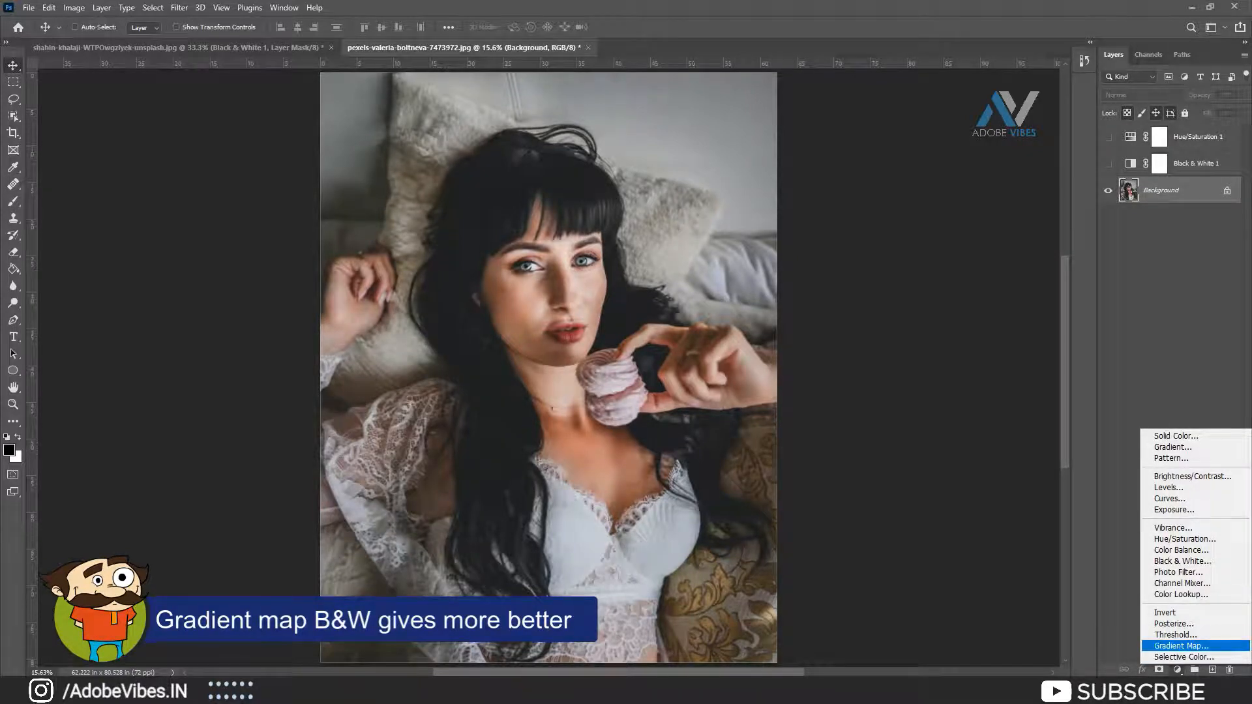
click(1180, 646)
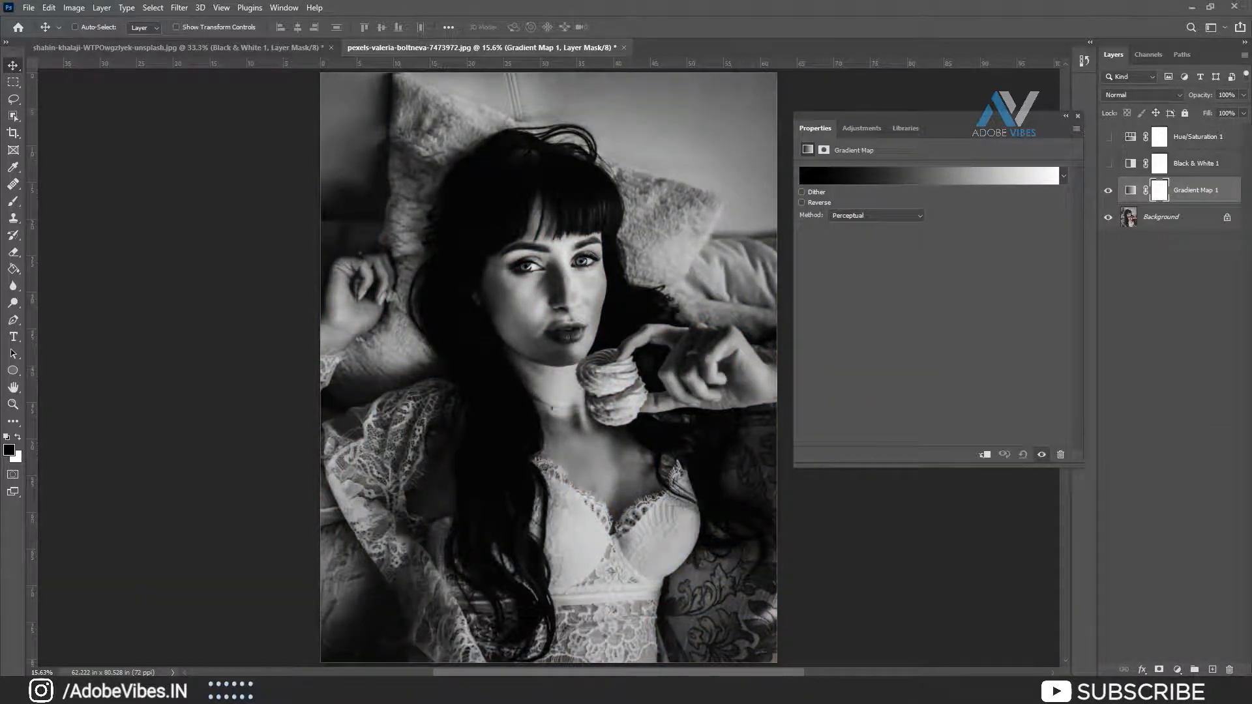
click(1078, 116)
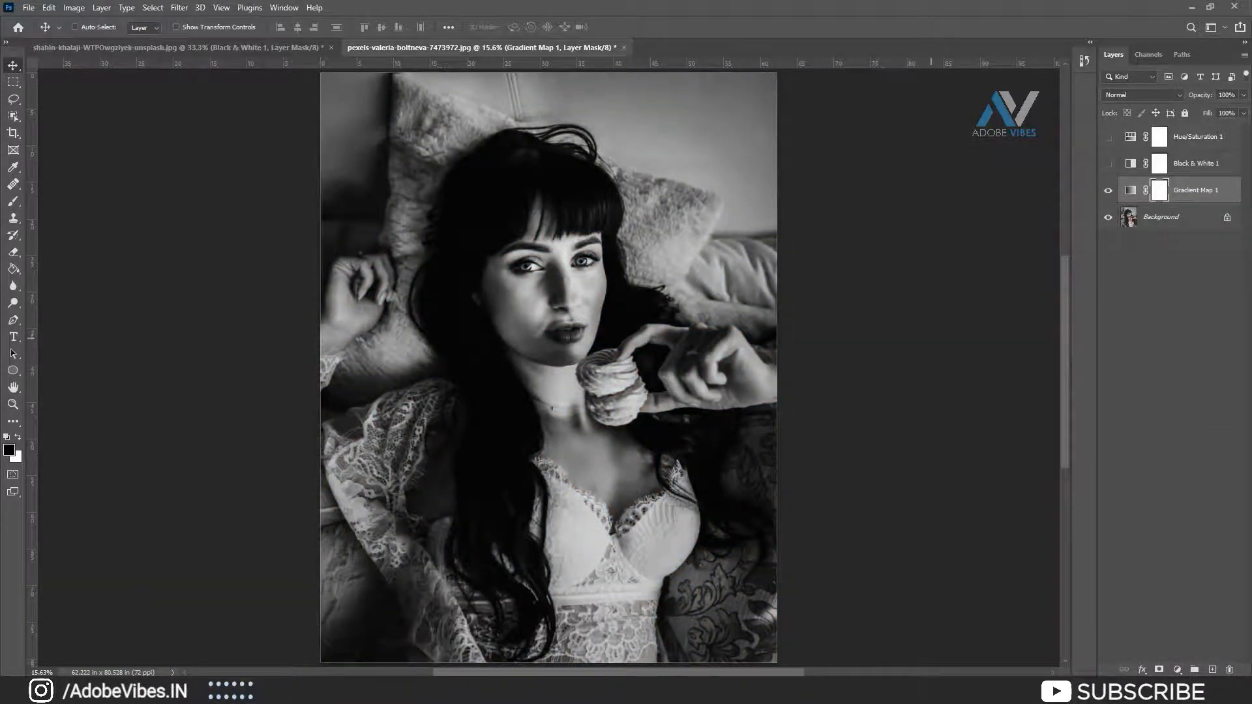
Compare the Gradient Map, Black & White and Hue/Saturation conversions one at a time on the woman's face, ending with only the Gradient Map visible.
key(ctrl+plus)
key(ctrl+plus)
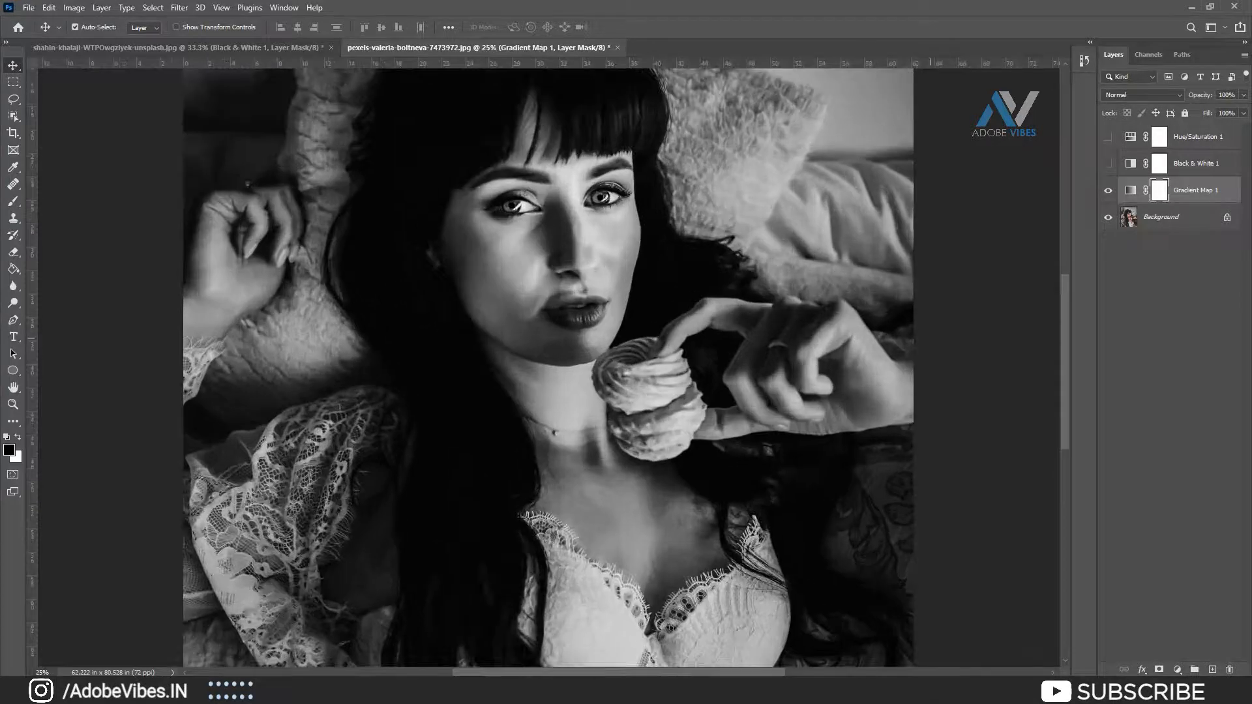
scroll(931, 339, up, 1)
scroll(548, 368, up, 1)
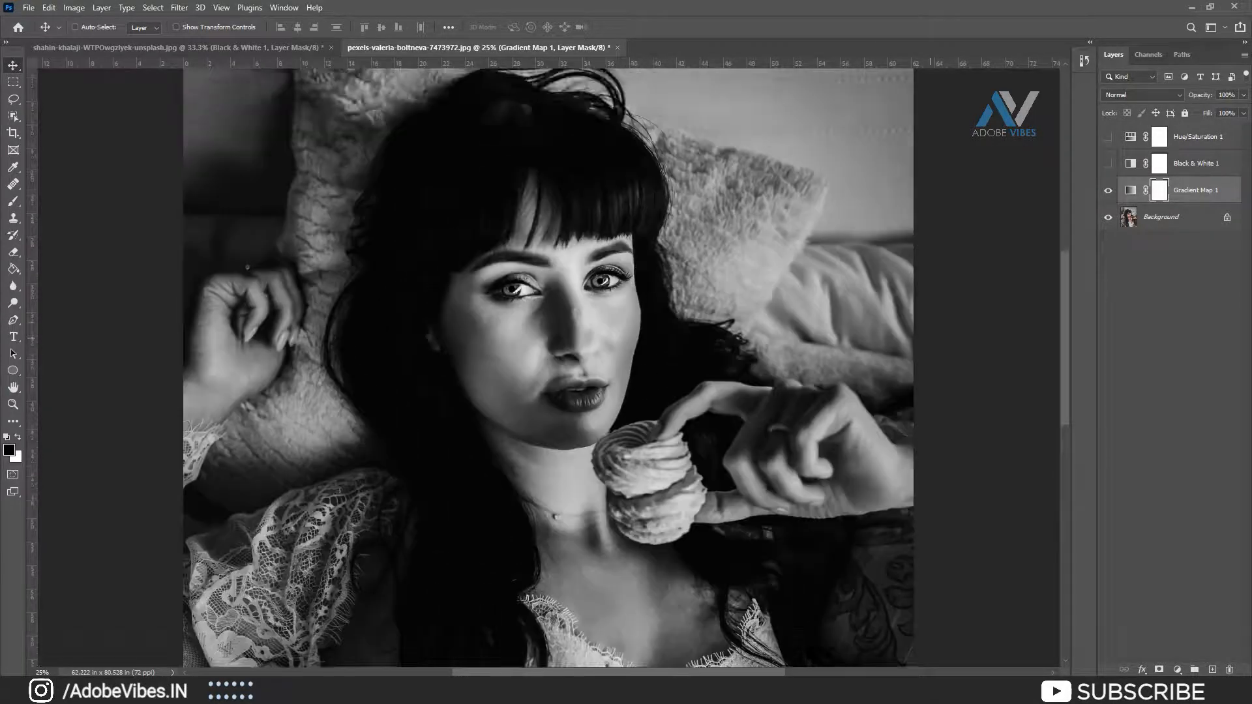
scroll(548, 368, down, 1)
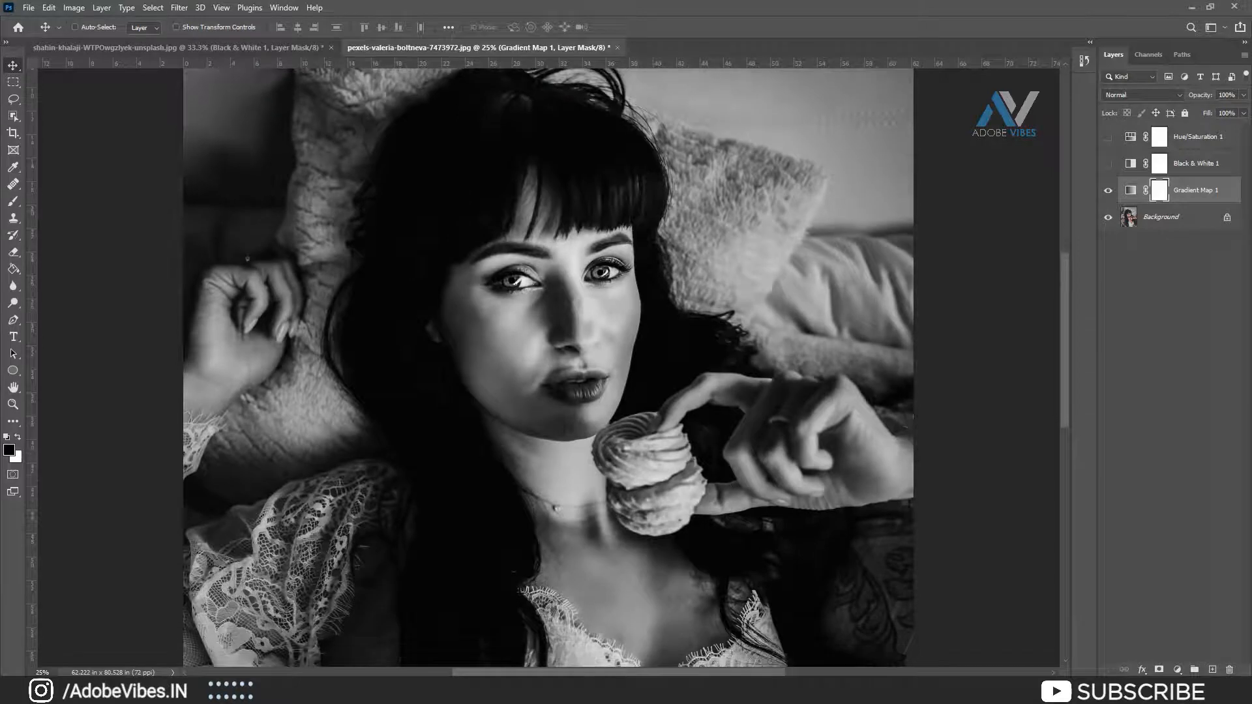
click(1108, 190)
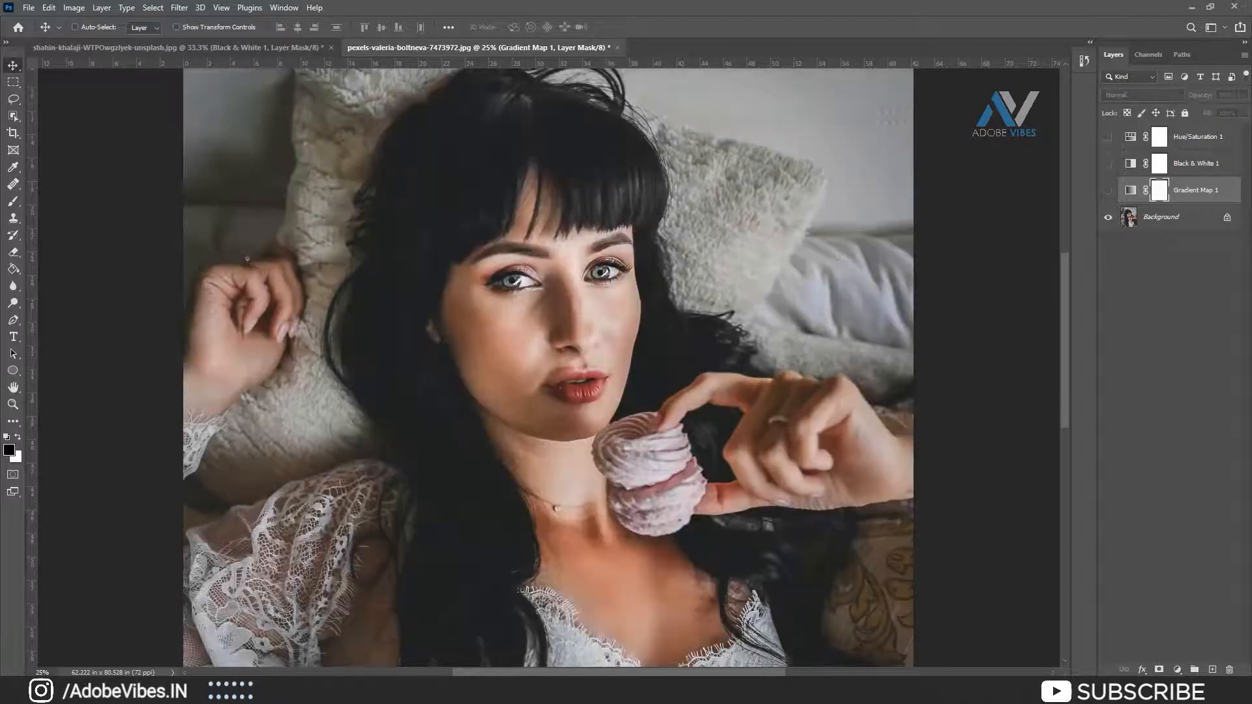
click(1108, 163)
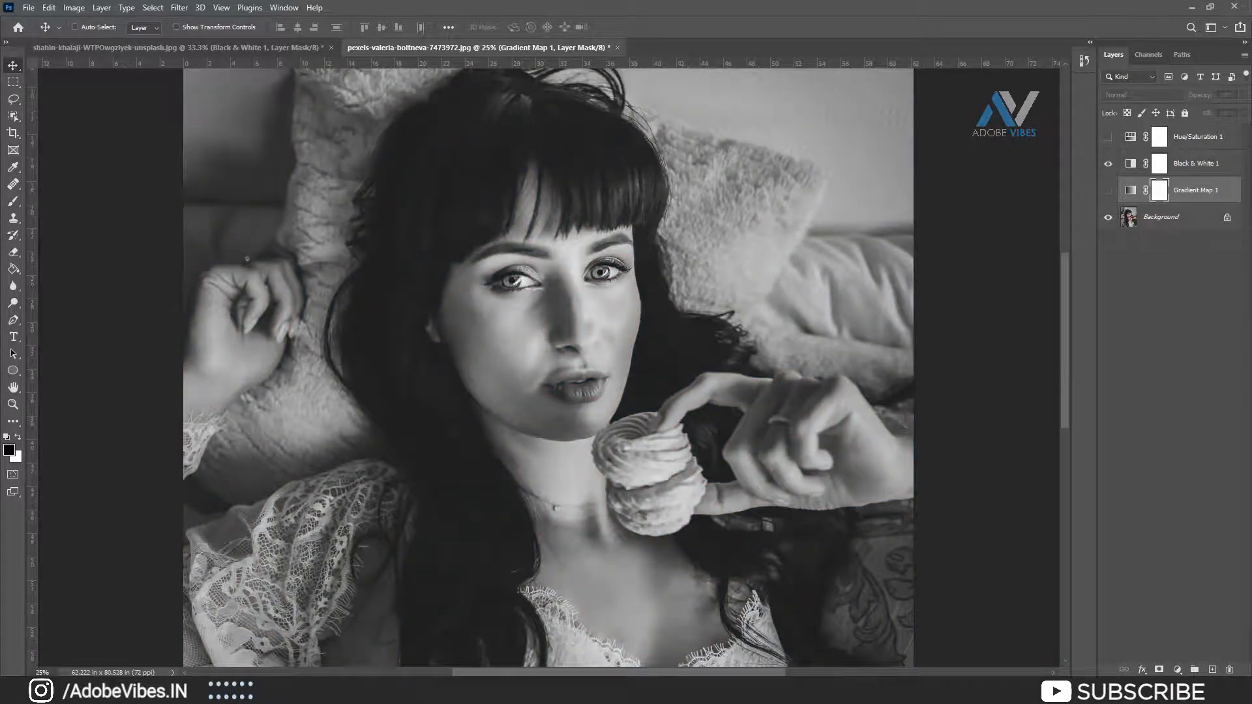
click(1196, 163)
click(1108, 163)
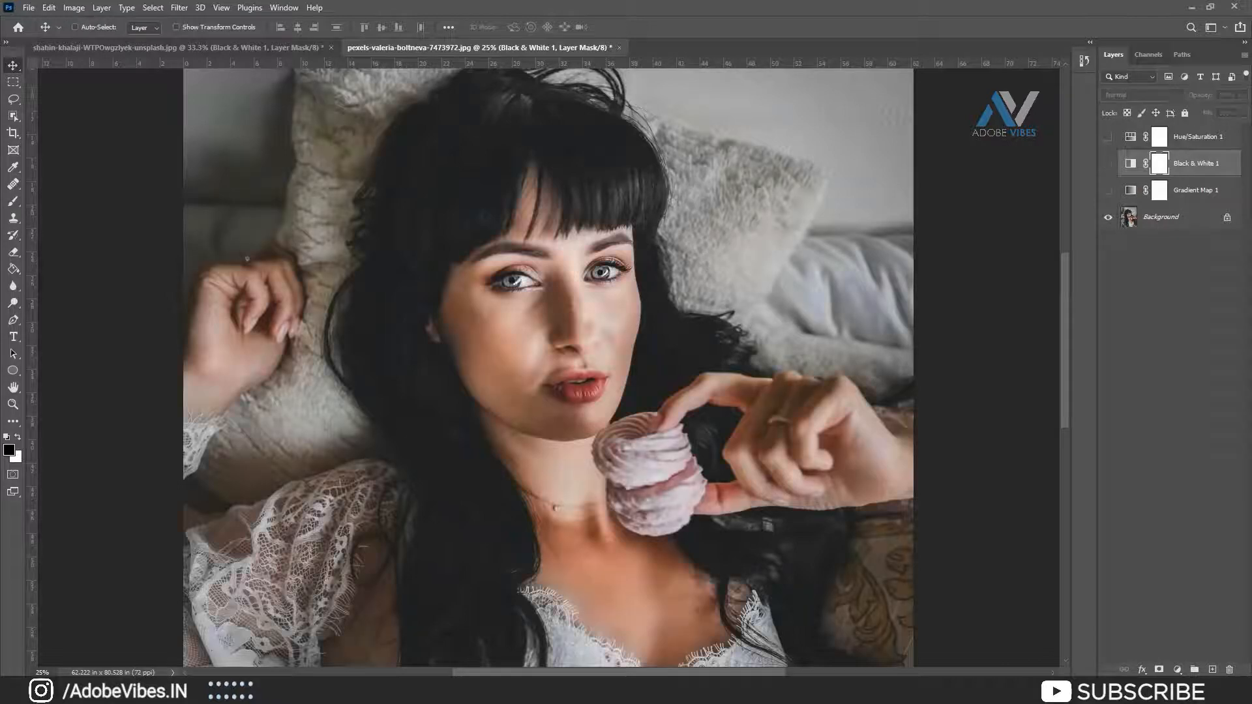
click(1108, 136)
click(1118, 138)
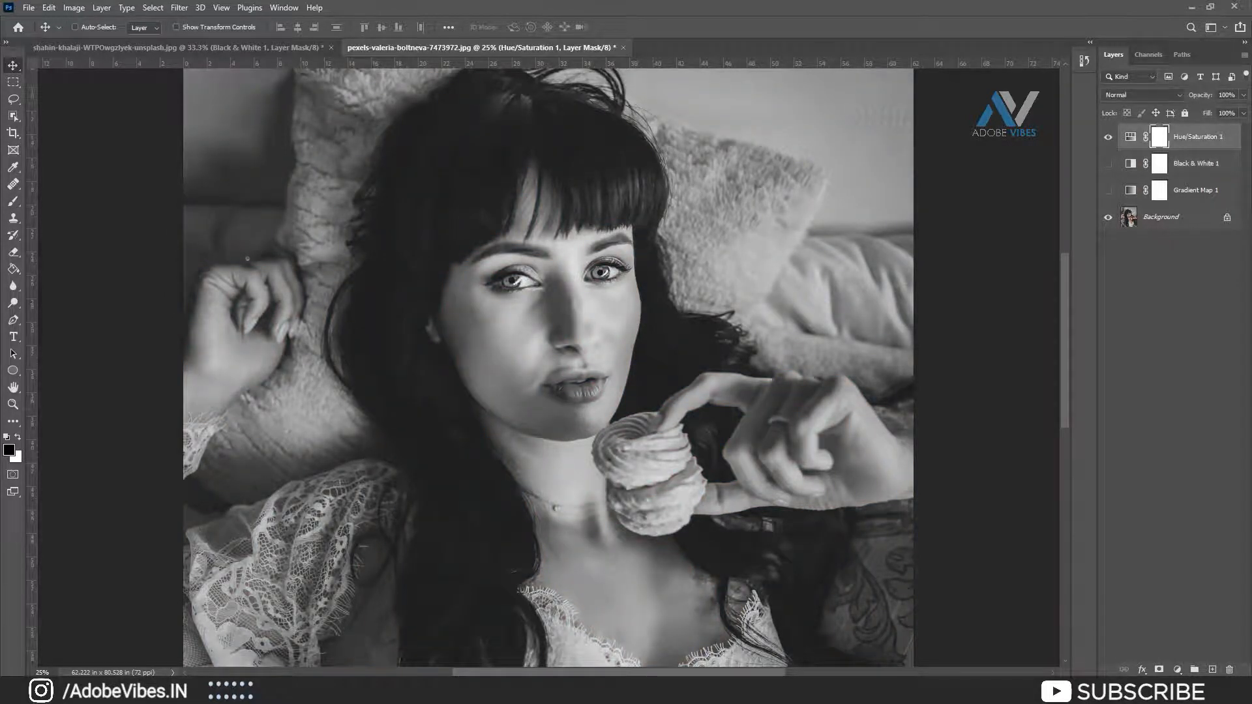
click(1108, 137)
click(1172, 217)
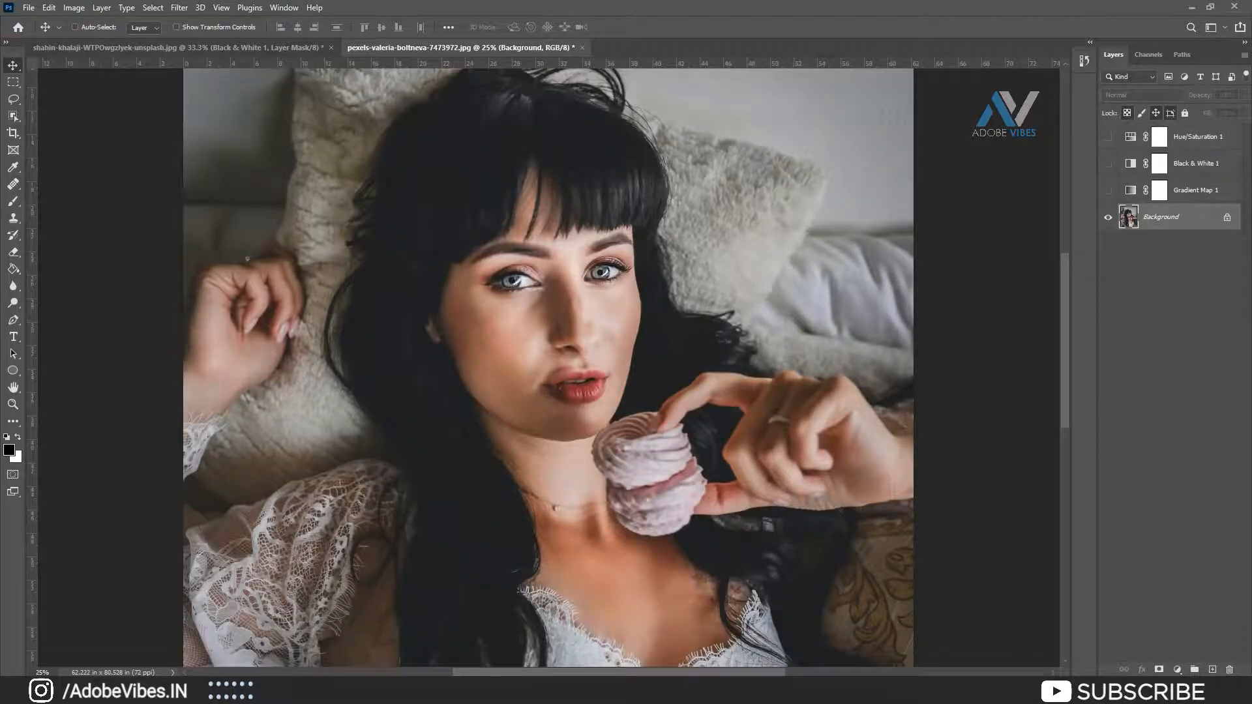
click(1108, 190)
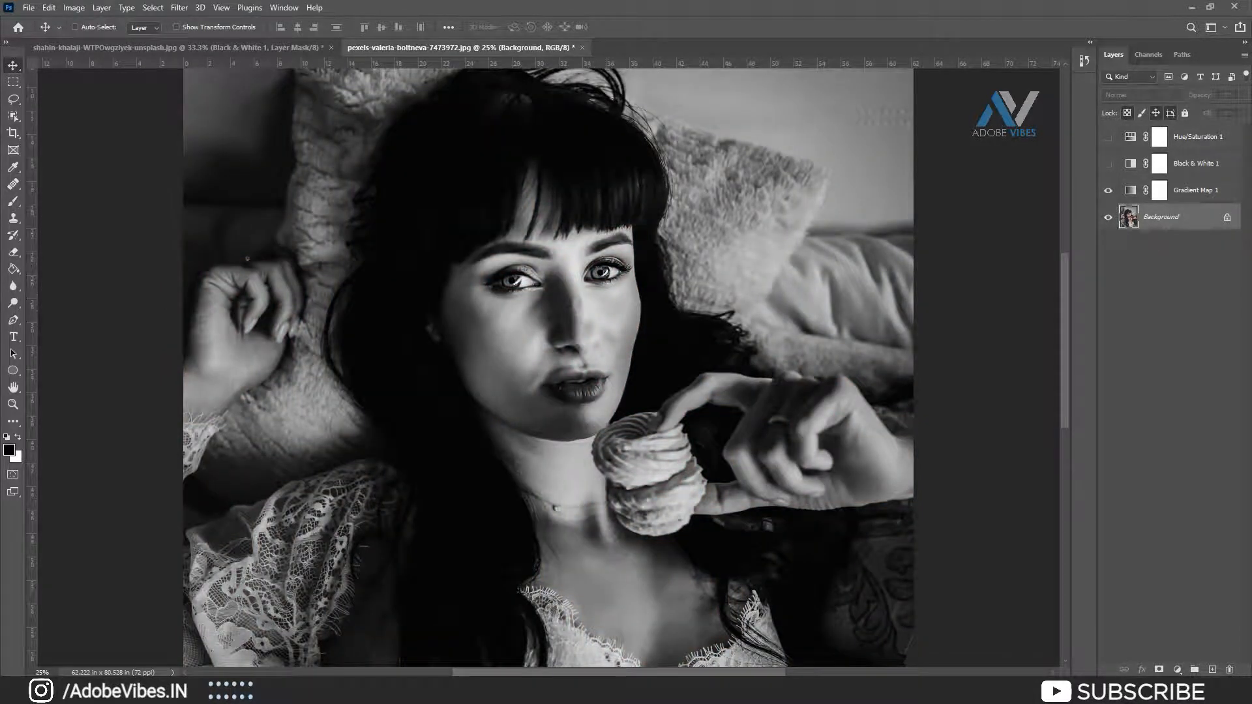
Select the woman's Gradient Map layer and compare her portrait with the hooded man's black-and-white photo, returning to her portrait.
click(1197, 191)
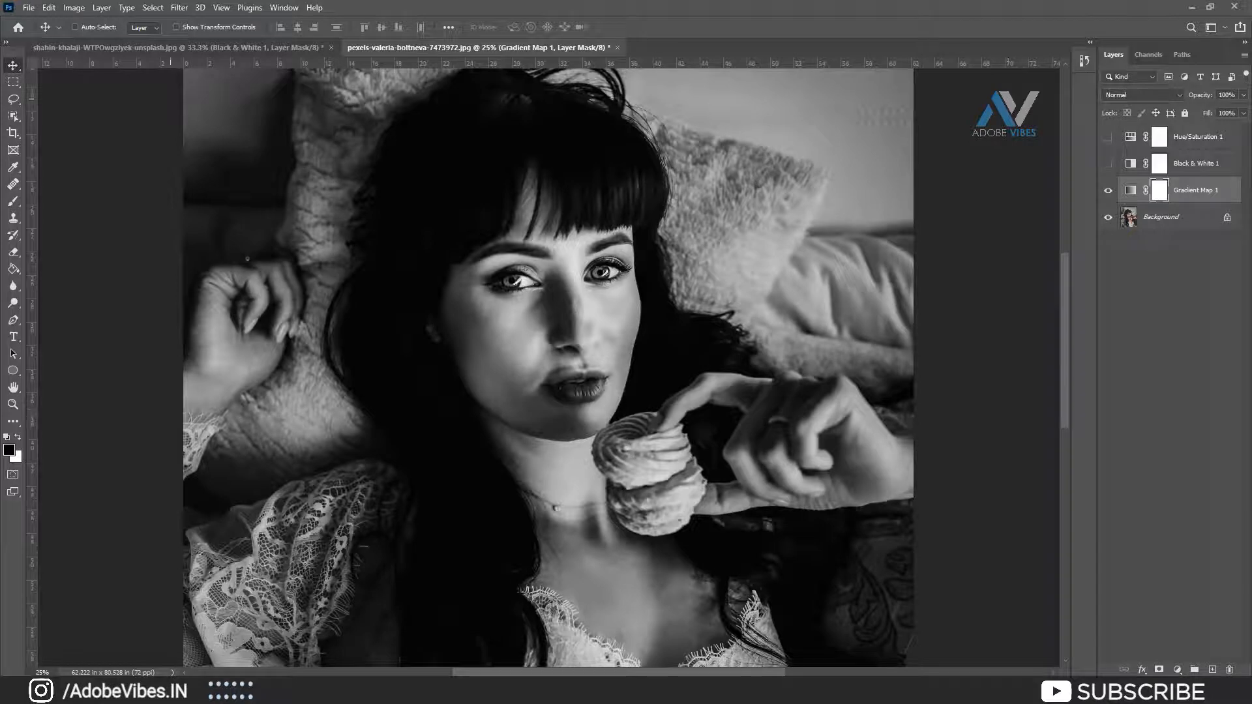
click(171, 48)
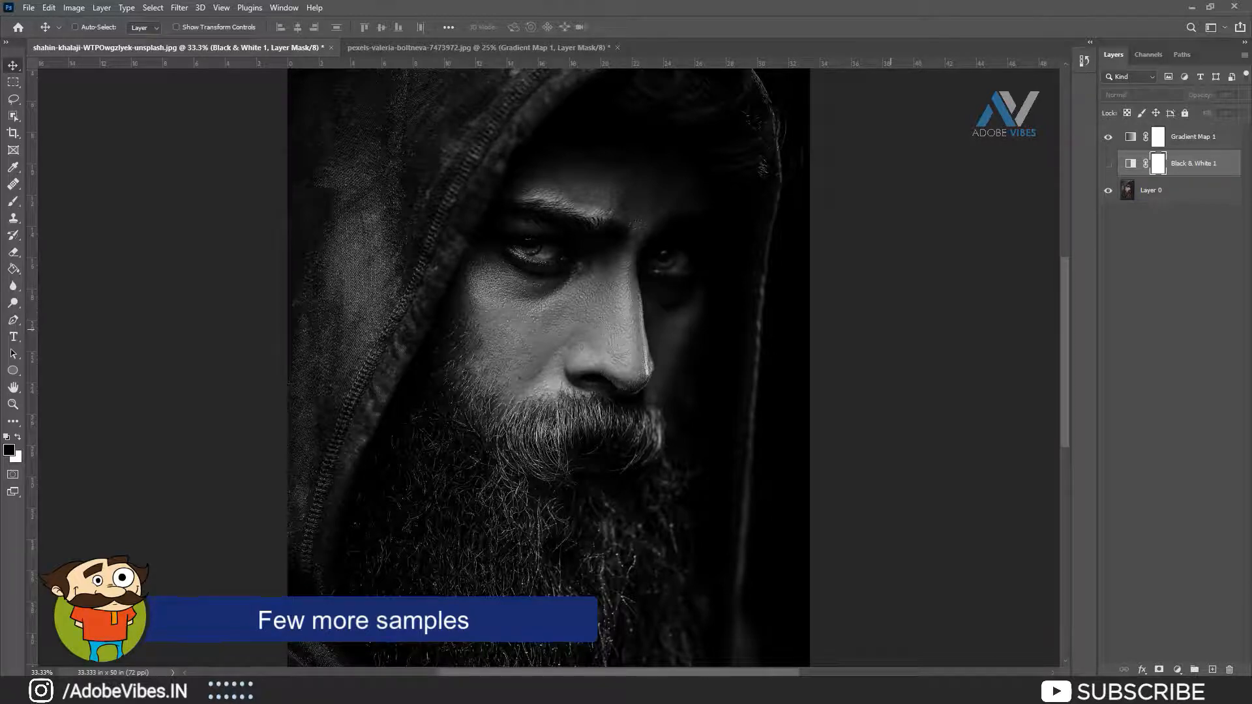
key(ctrl+Tab)
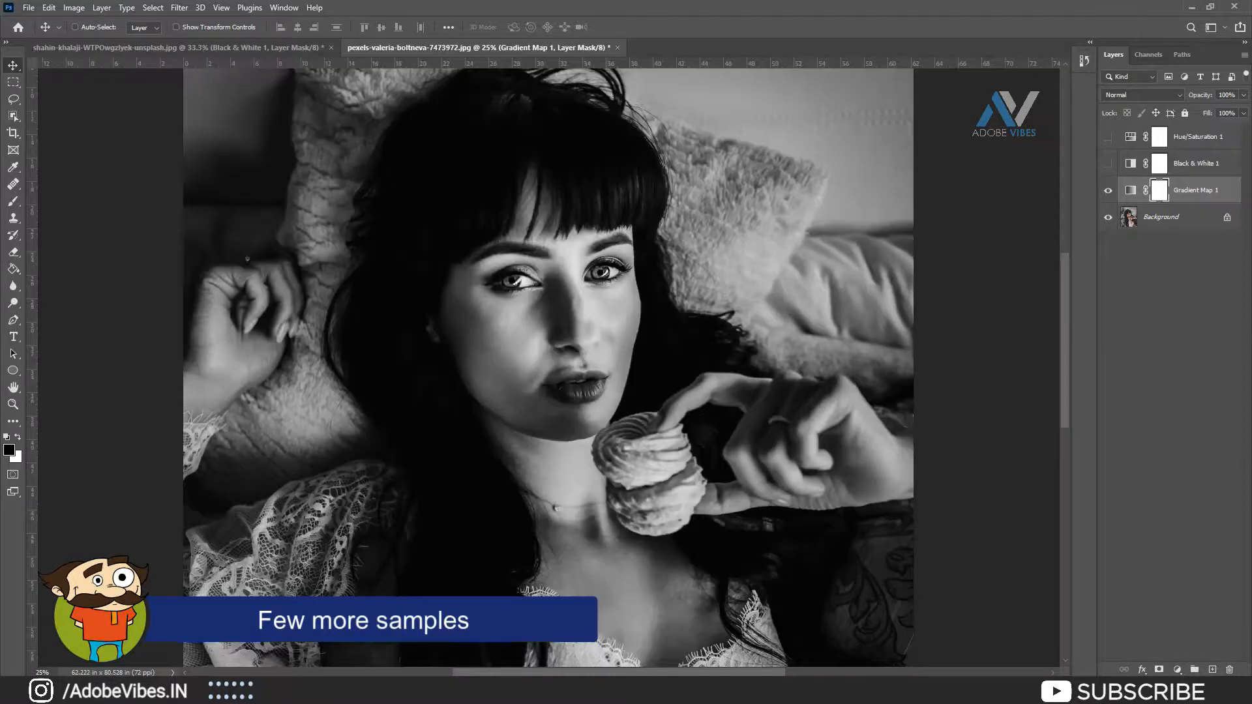
Open the photo "man (2)" from the 05. STOCKS folder on the D: drive.
key(alt+f)
key(Down)
key(Down)
key(Down)
key(Down)
key(Down)
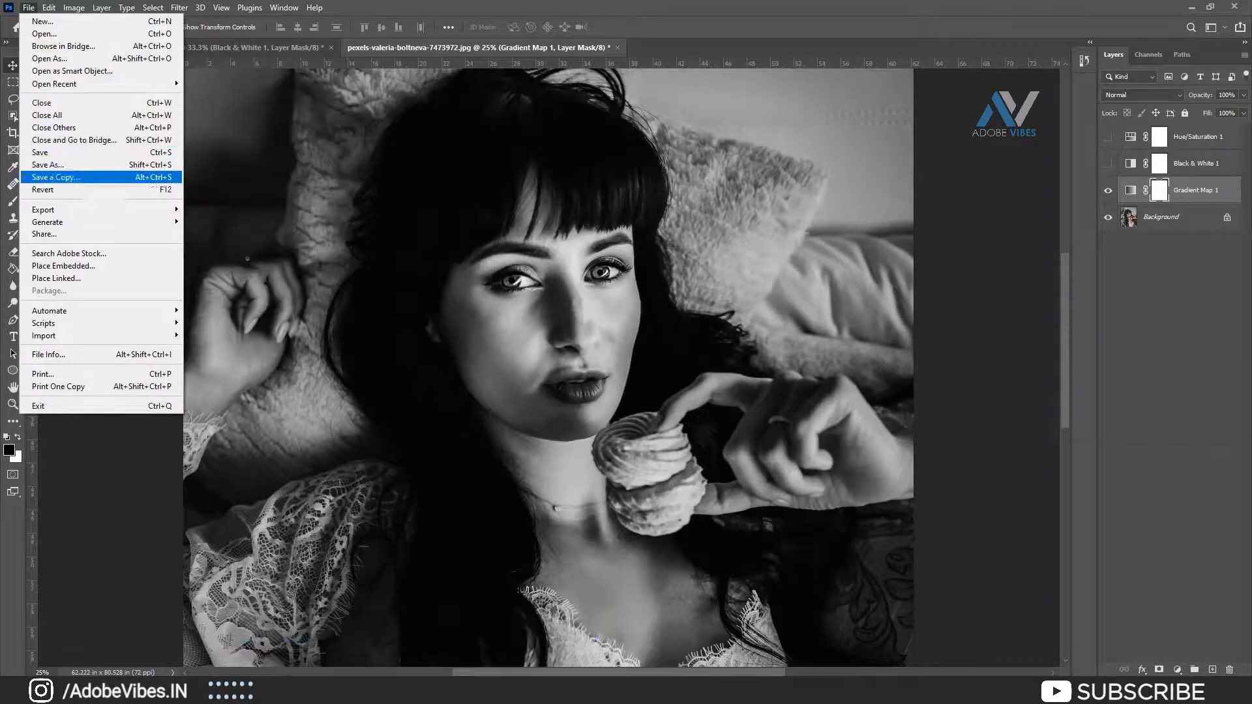
key(Up)
key(Up)
key(Up)
key(Up)
key(Up)
key(Up)
key(Up)
key(Up)
key(Up)
key(Up)
key(Up)
key(Up)
key(Up)
key(Up)
key(Return)
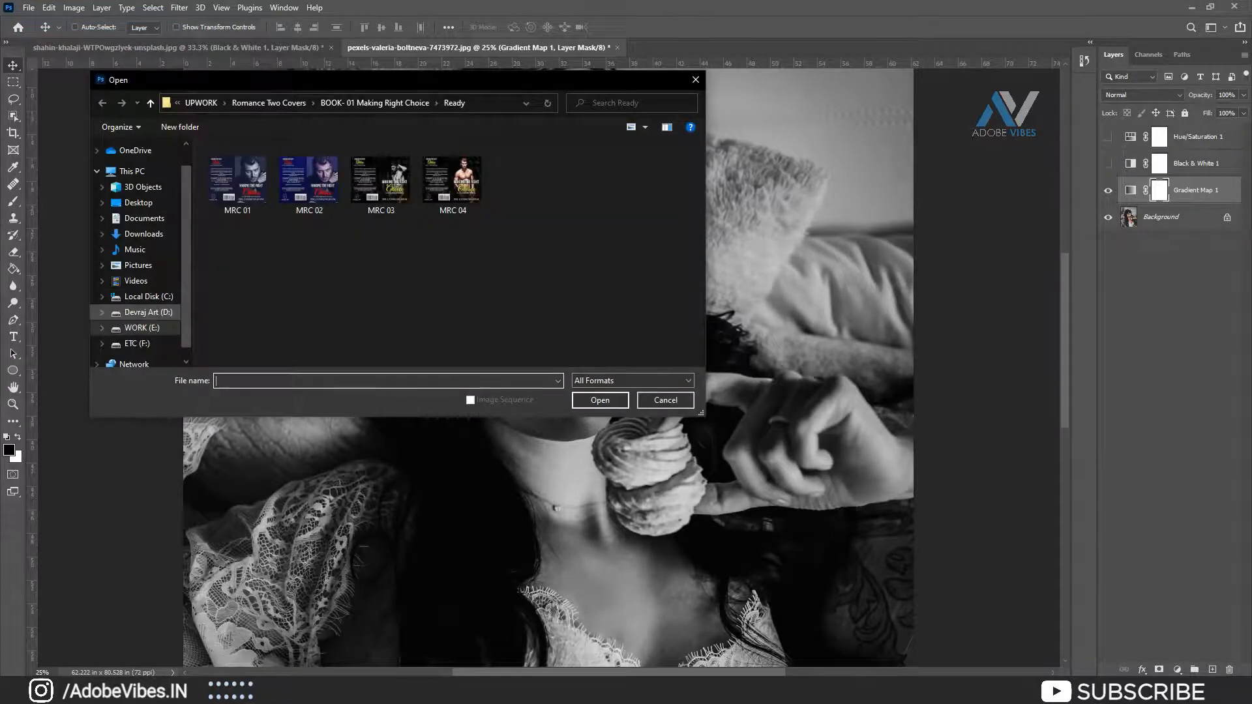
click(149, 312)
key(Return)
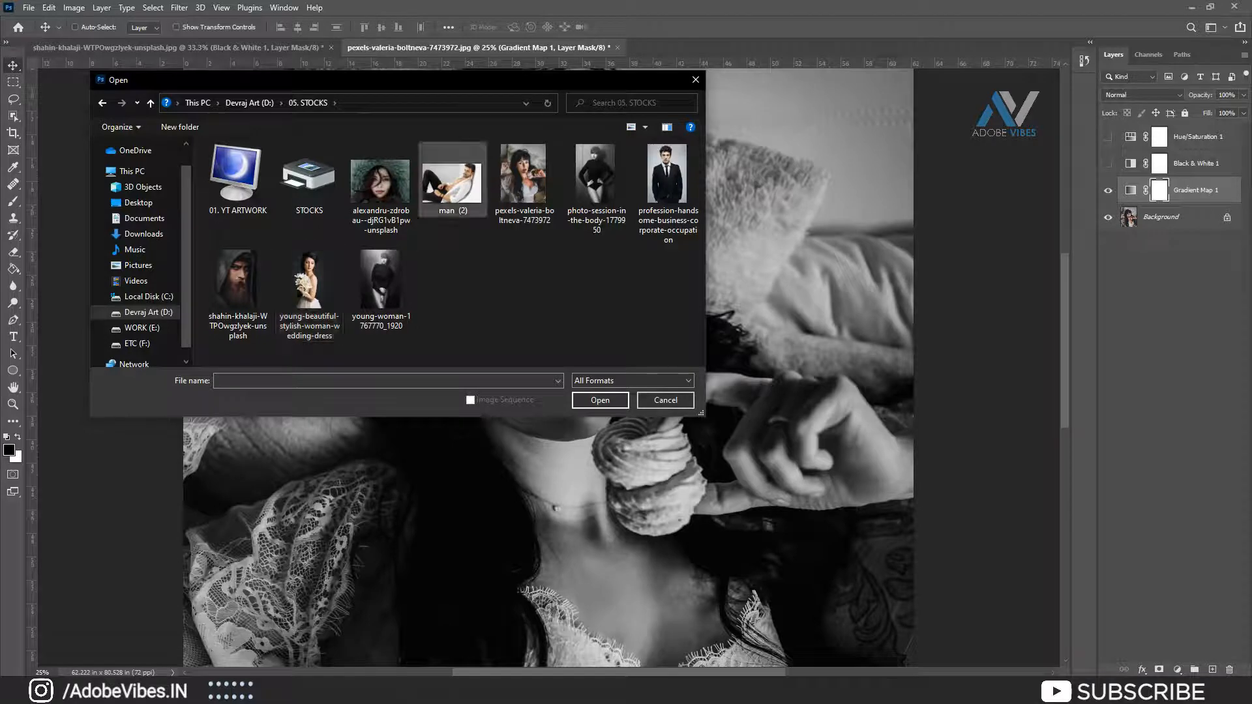
double_click(452, 179)
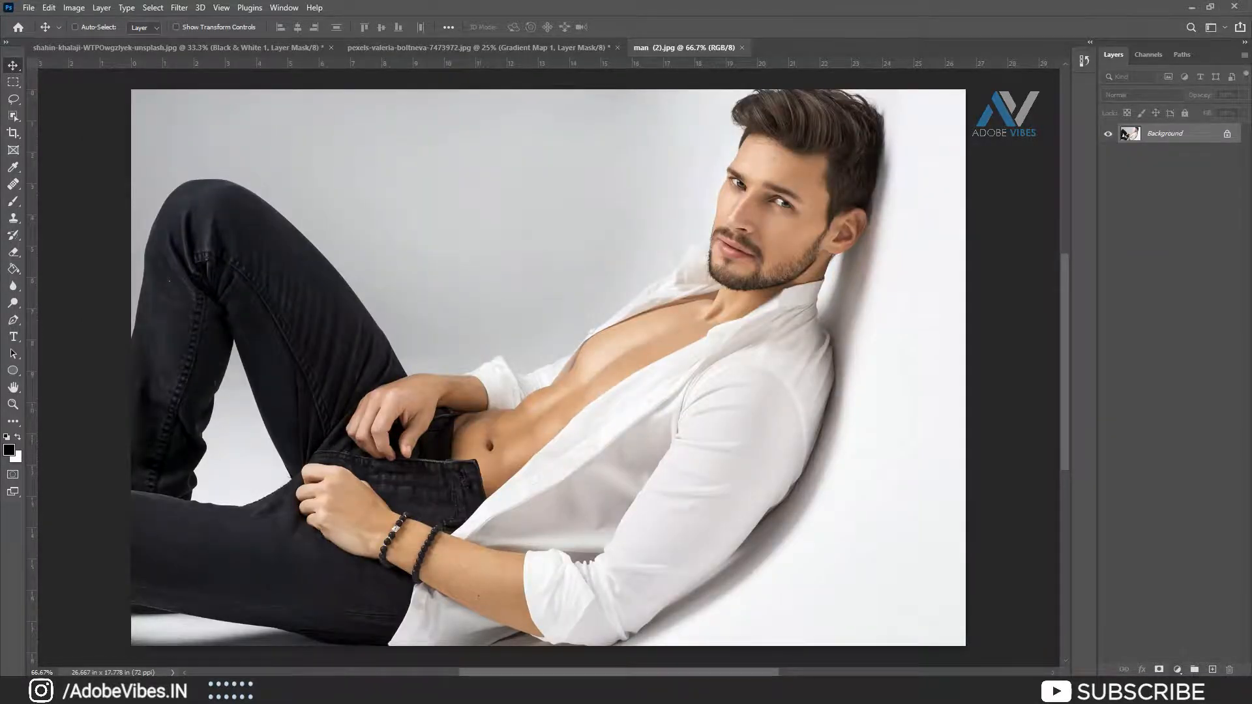
Add a black-to-white Gradient Map adjustment layer above the Background of the reclining man's photo.
click(1177, 670)
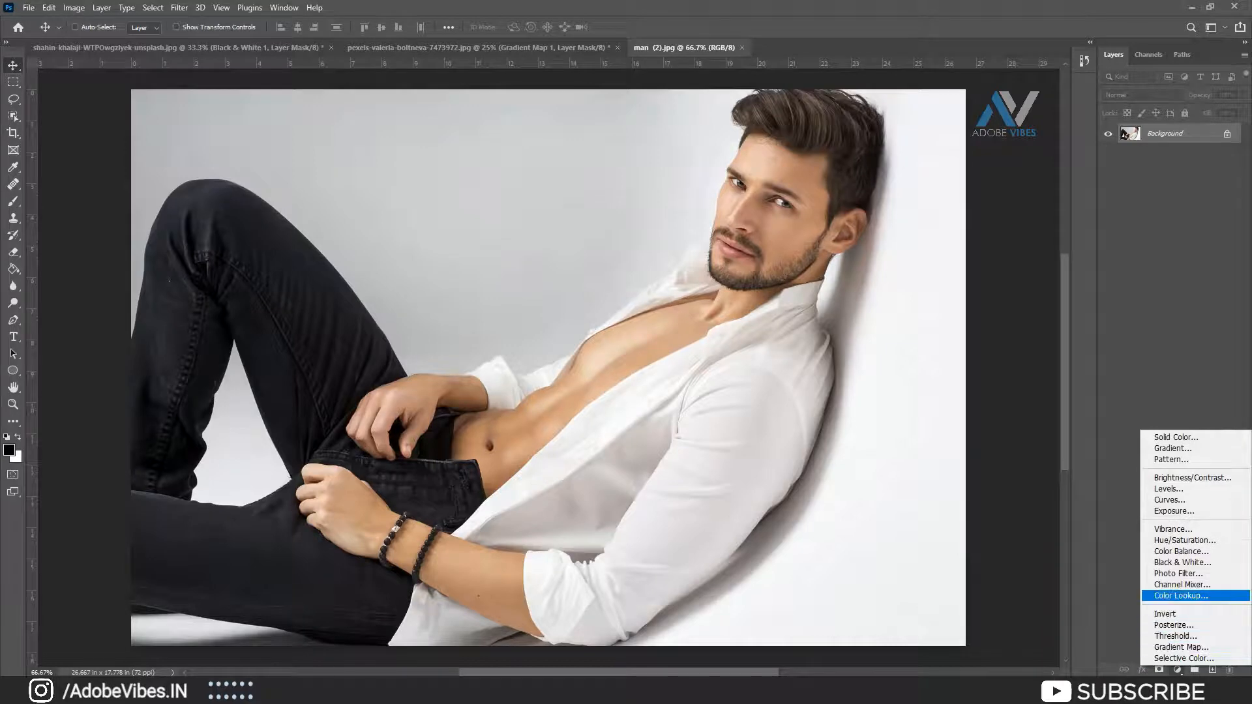
click(1181, 646)
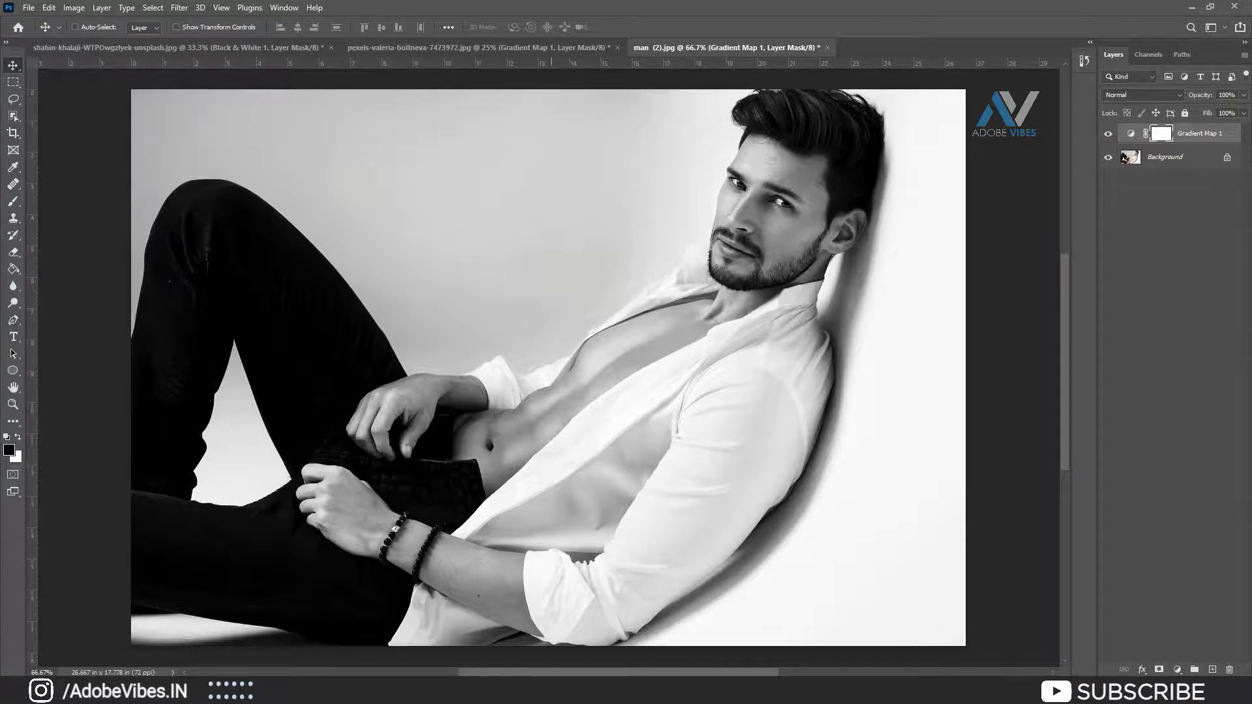
Review the Gradient Map conversions across the three open portraits, ending on the hooded man's photo at 25% zoom.
click(478, 48)
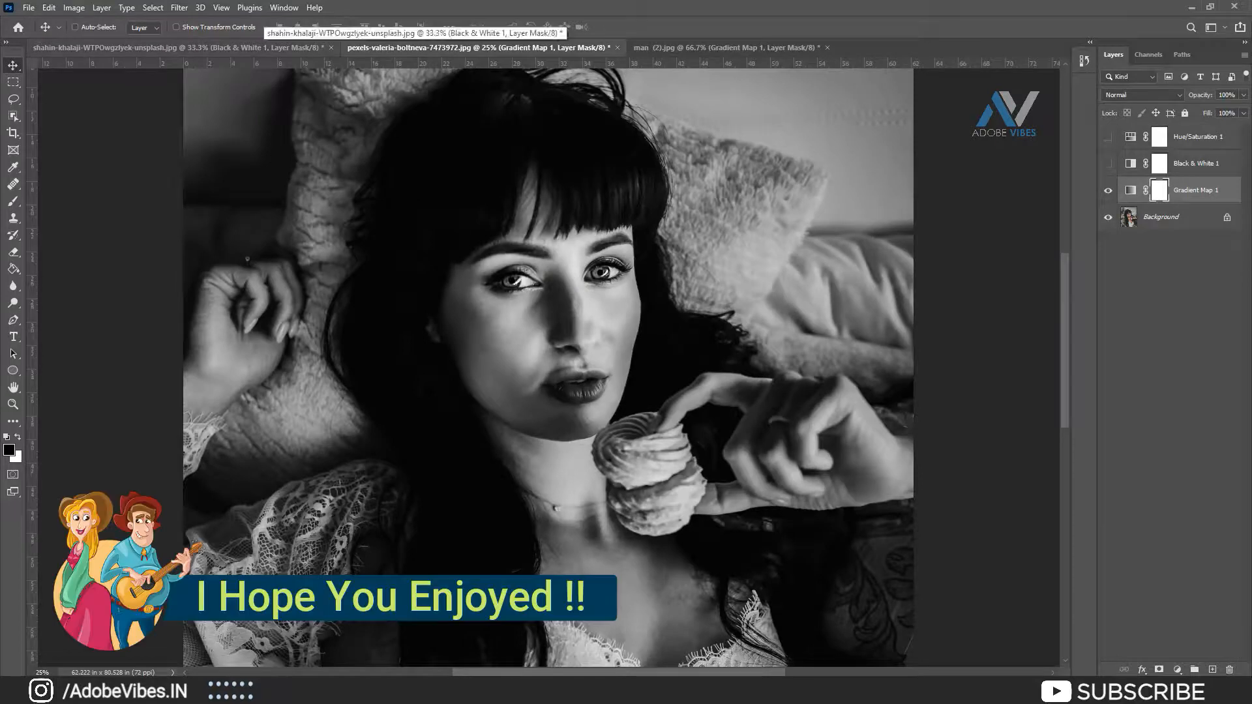
click(261, 47)
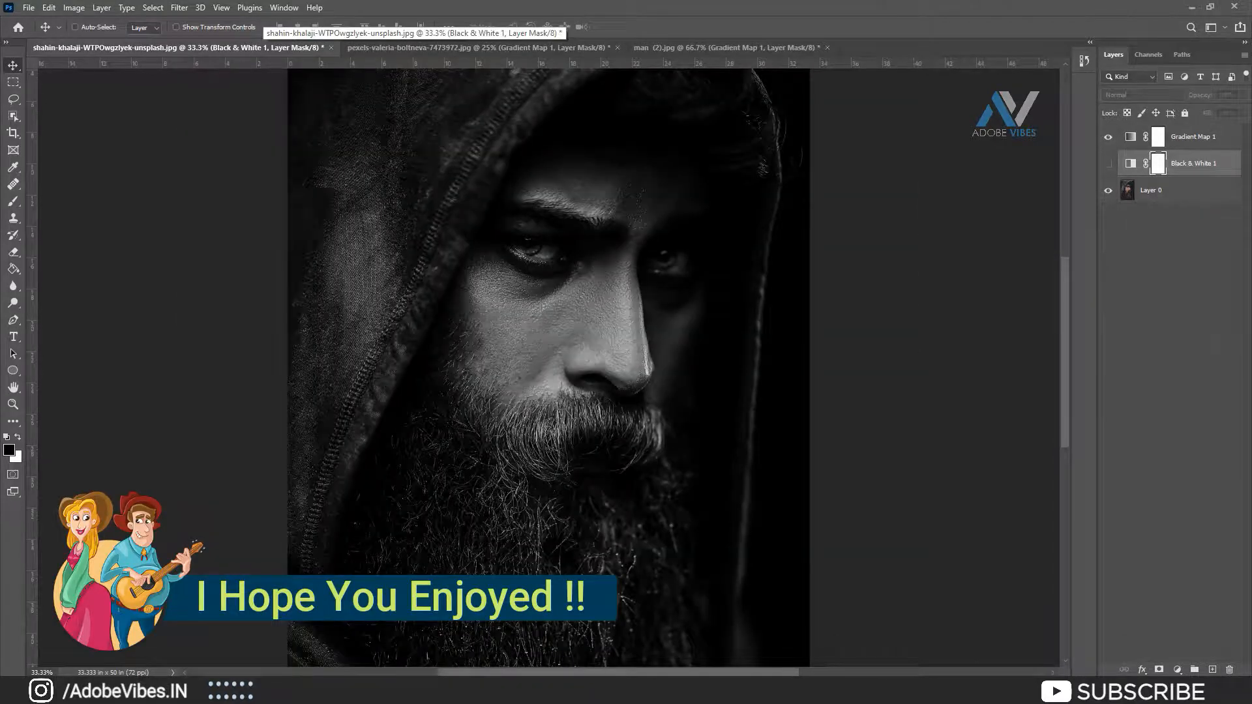
click(636, 48)
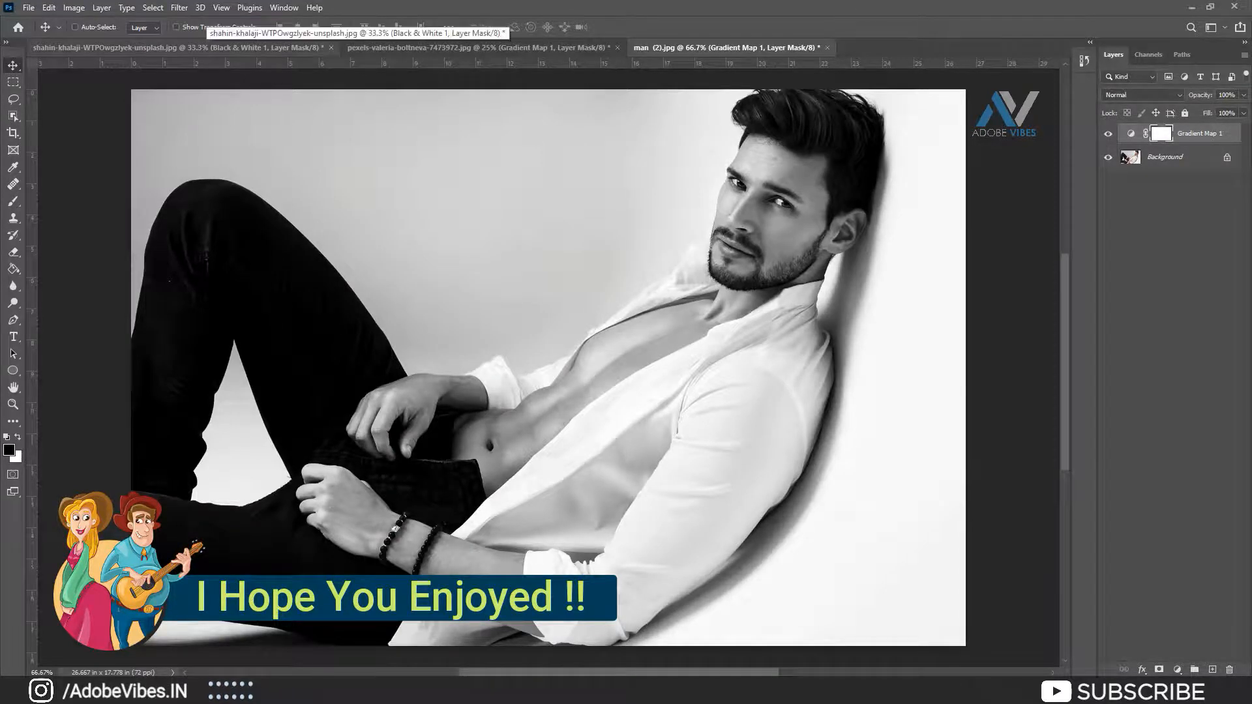
key(ctrl+Tab)
scroll(548, 365, down, 1)
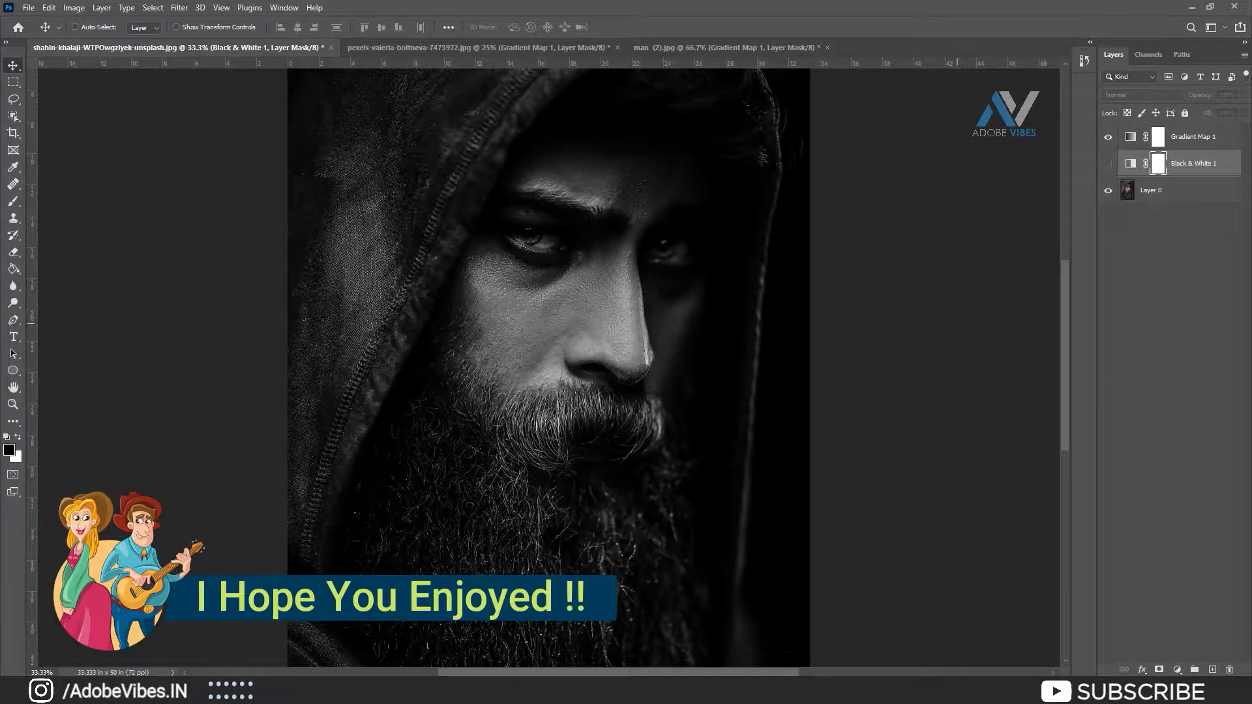
key(ctrl+minus)
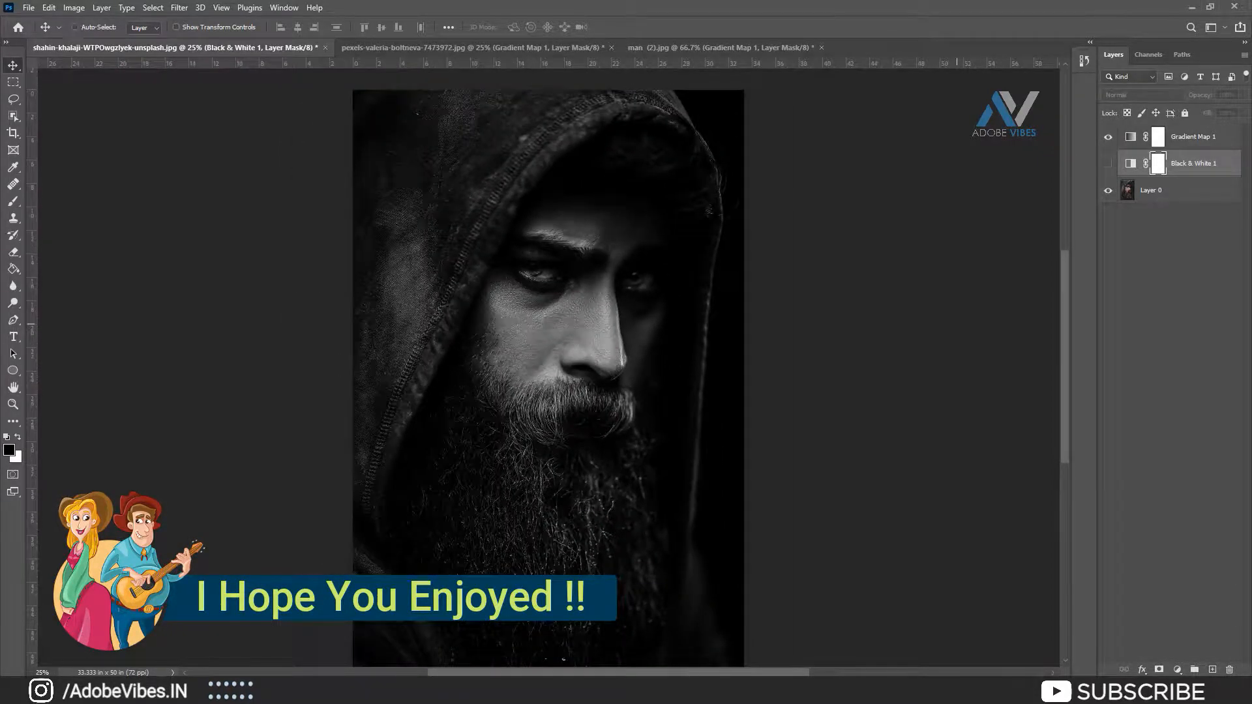